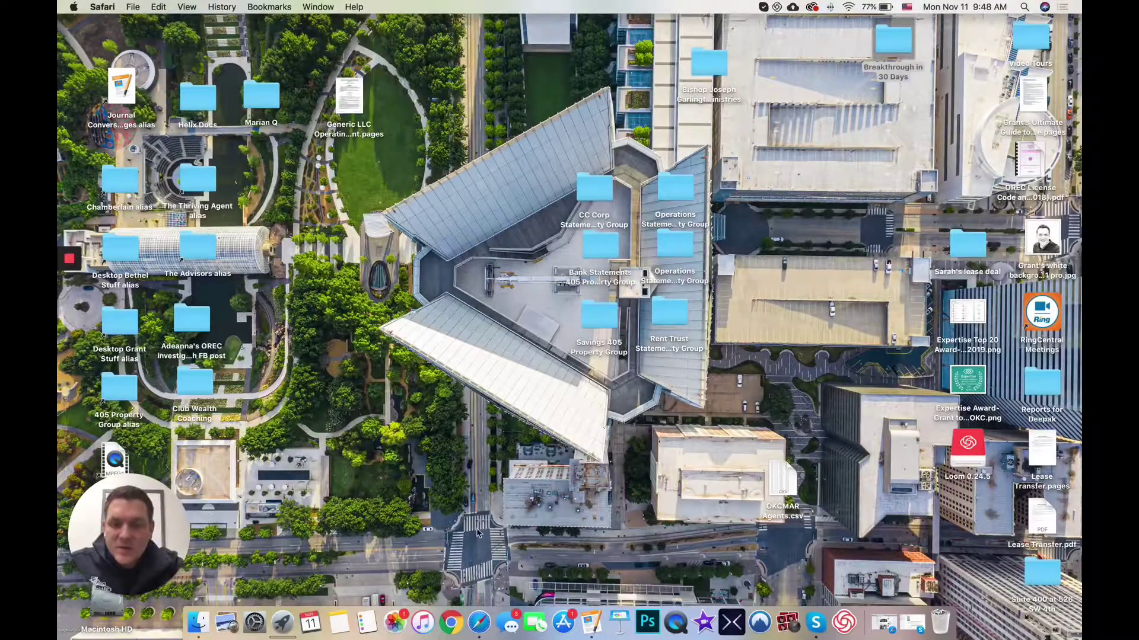
- Bring up Facebook in the browser and choose Page from the Create menu
click(478, 623)
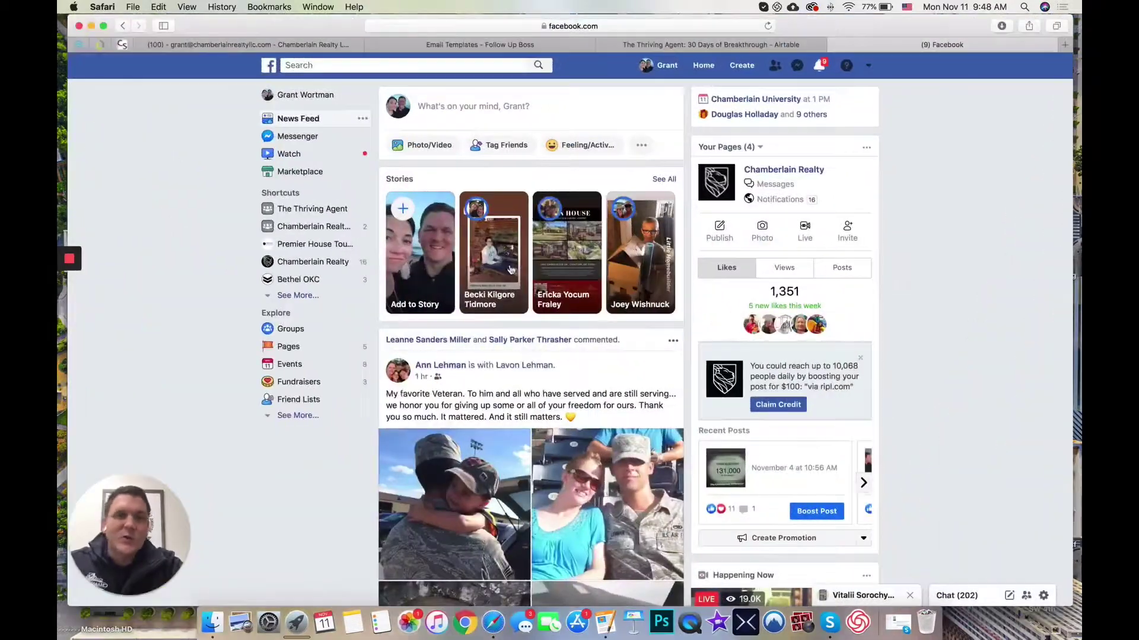
click(517, 27)
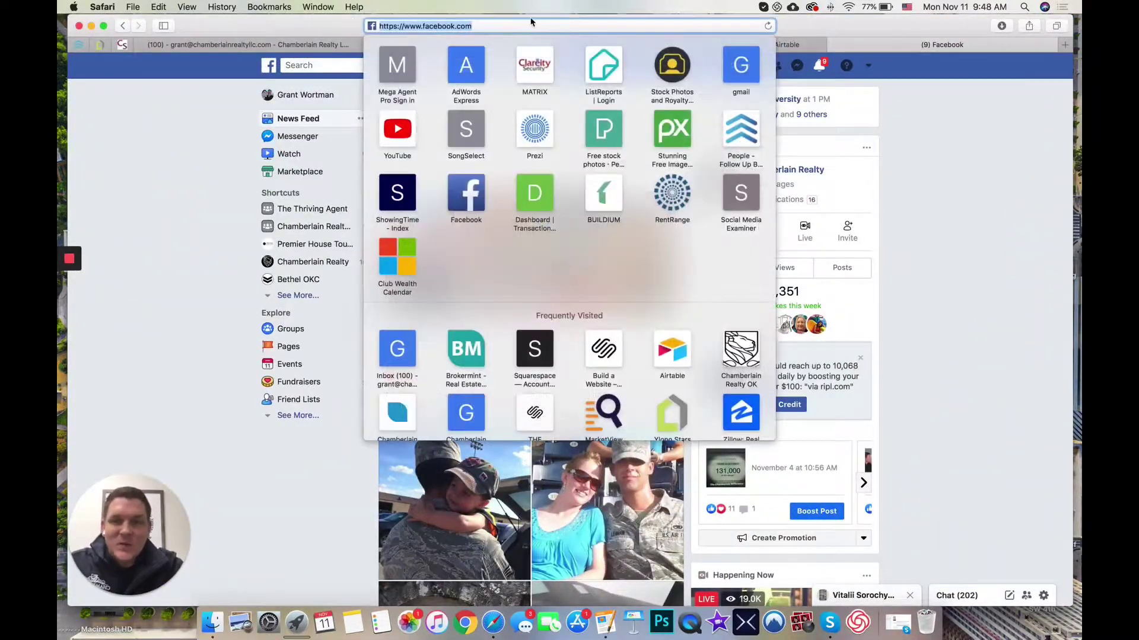
click(525, 26)
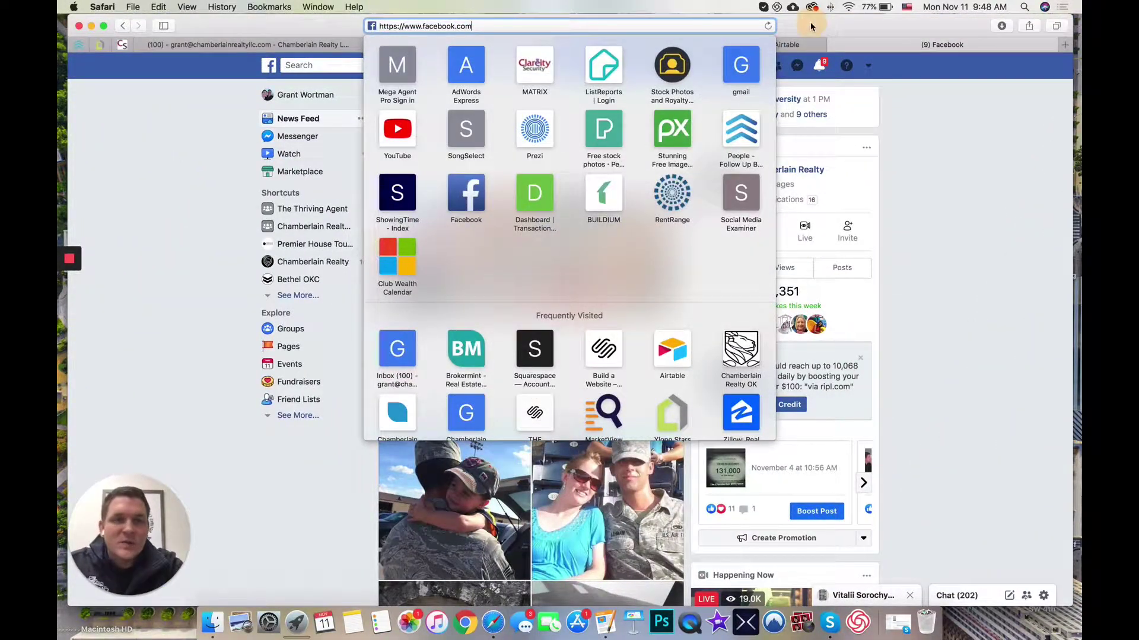
click(810, 26)
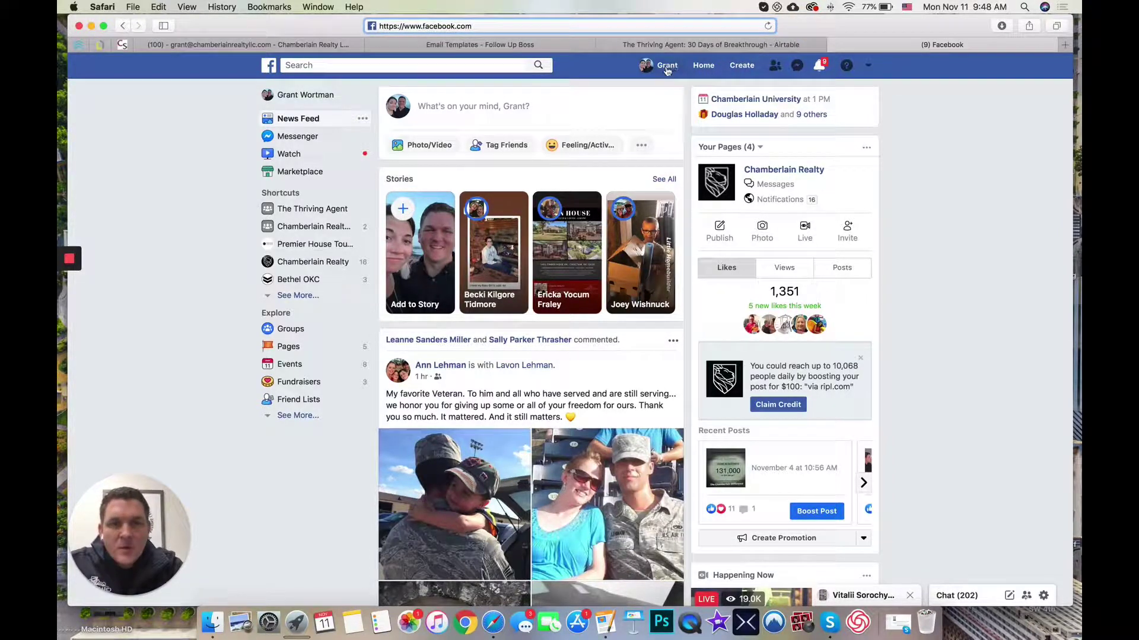
click(743, 67)
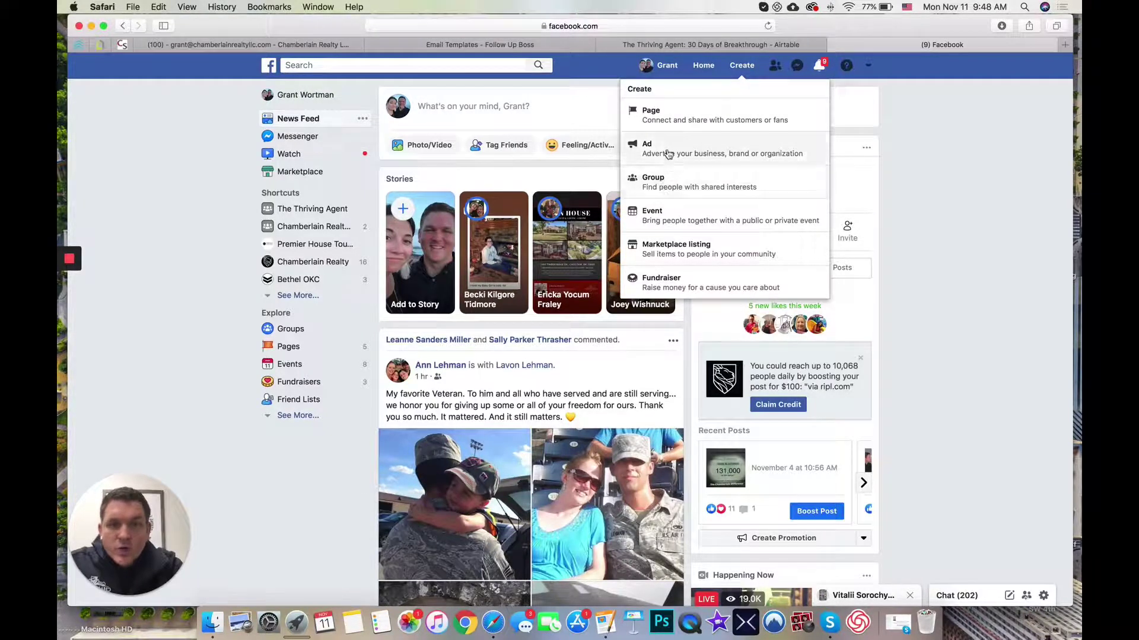
click(674, 119)
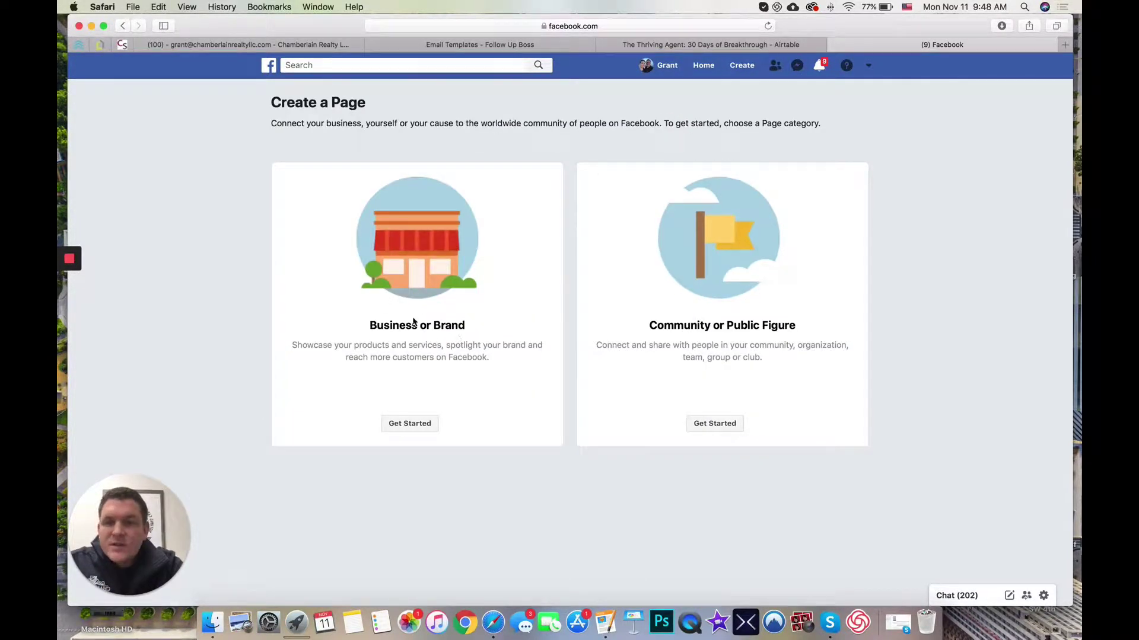
- Start a Business or Brand page named 'Grant's Real Estate Page' with the Real Estate category
click(406, 425)
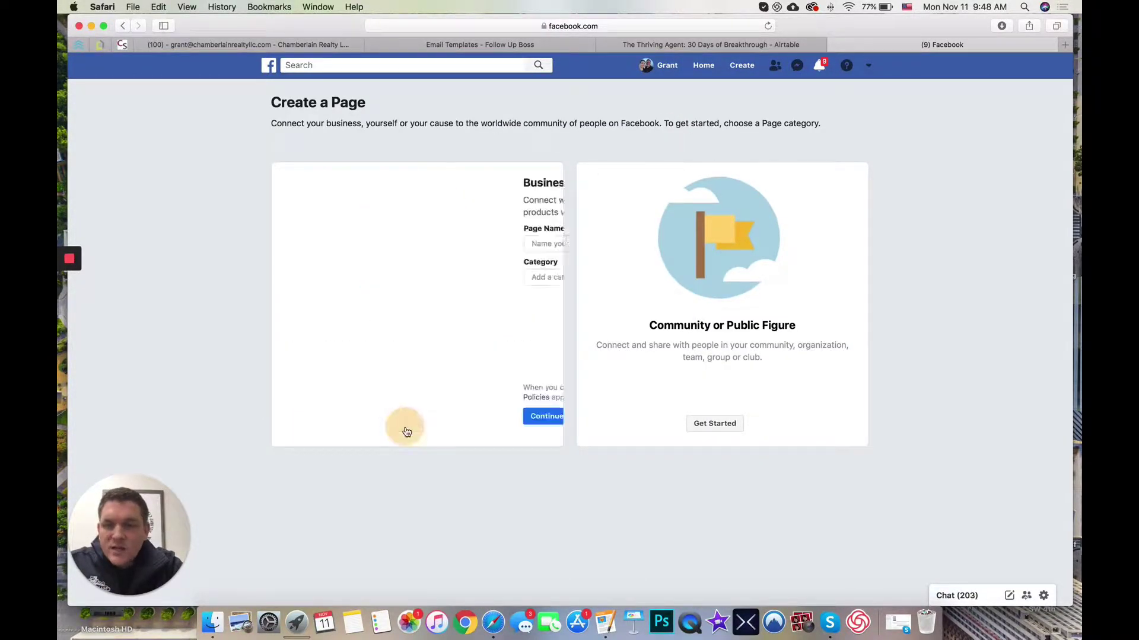
click(359, 249)
text(Grant's Real Estate Page)
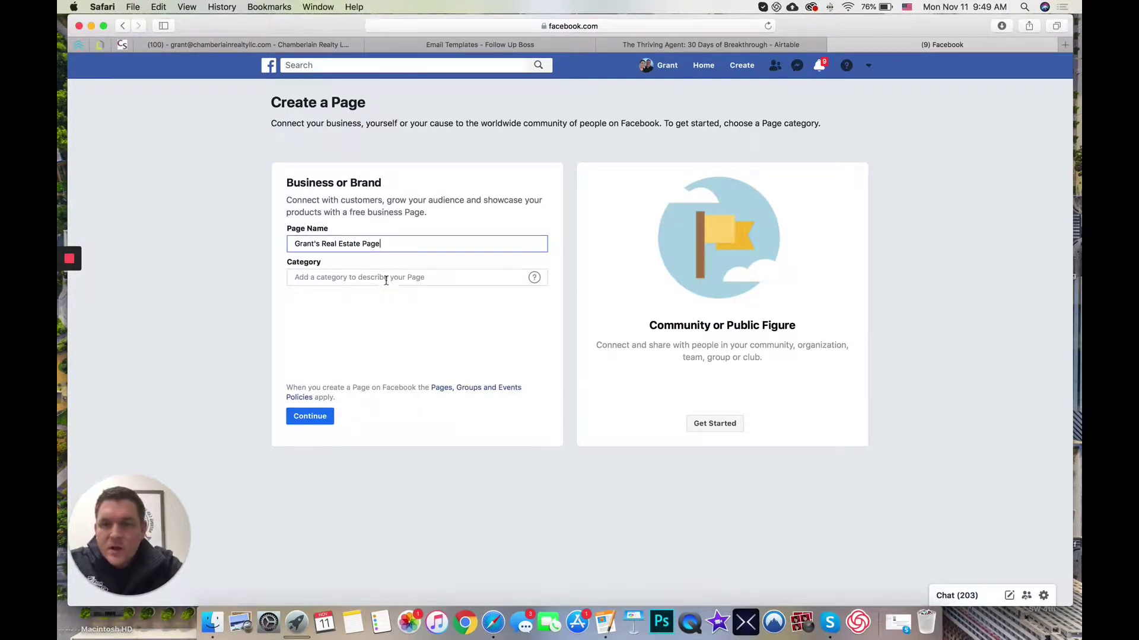
click(386, 280)
text(real)
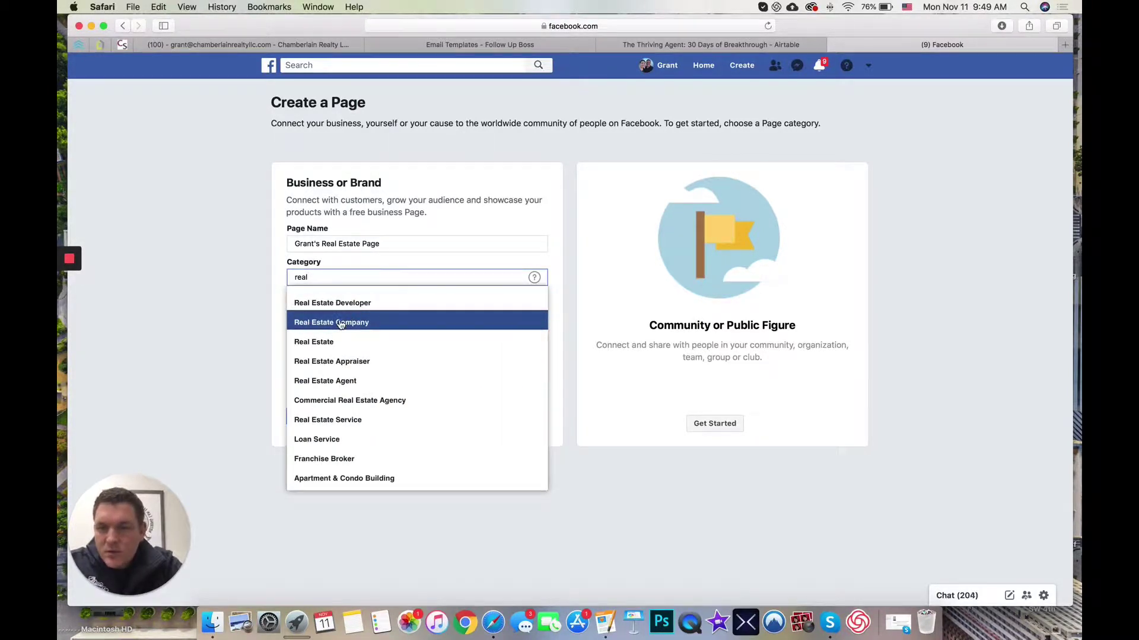
click(327, 342)
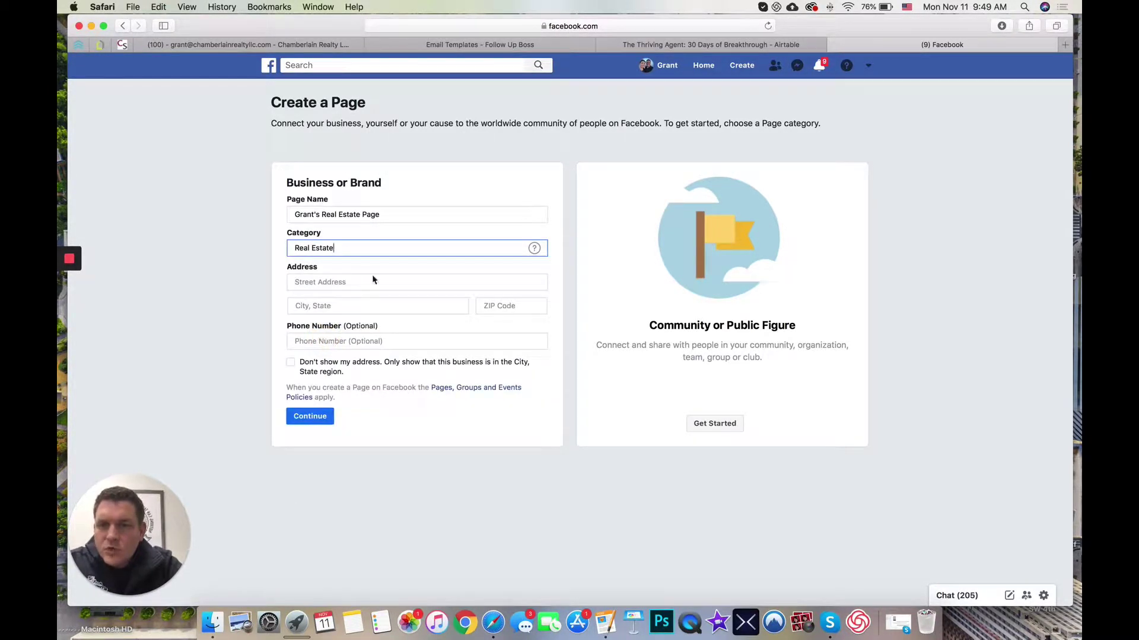
- Enter the street address, Moore, Oklahoma city, ZIP code and phone number, then submit the page
click(344, 284)
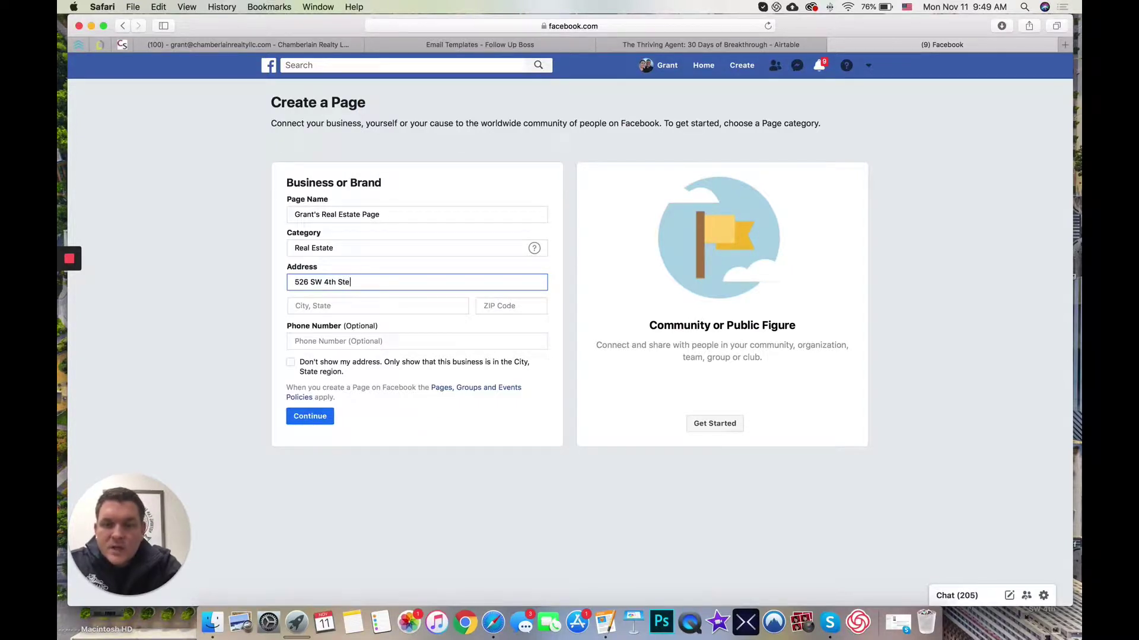
key(Tab)
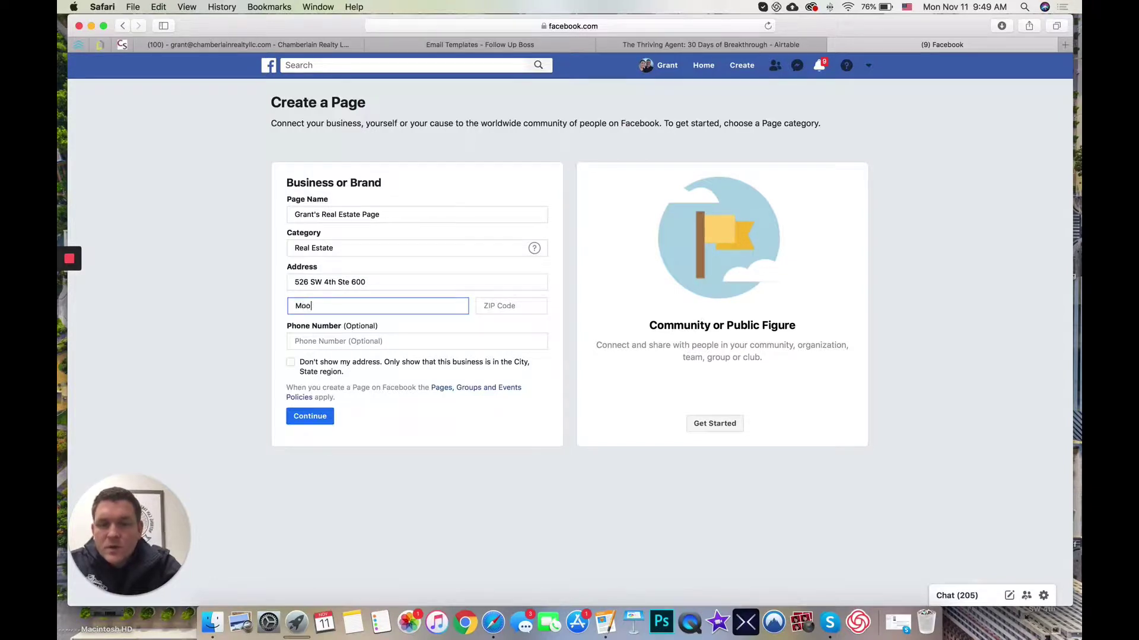
text(re)
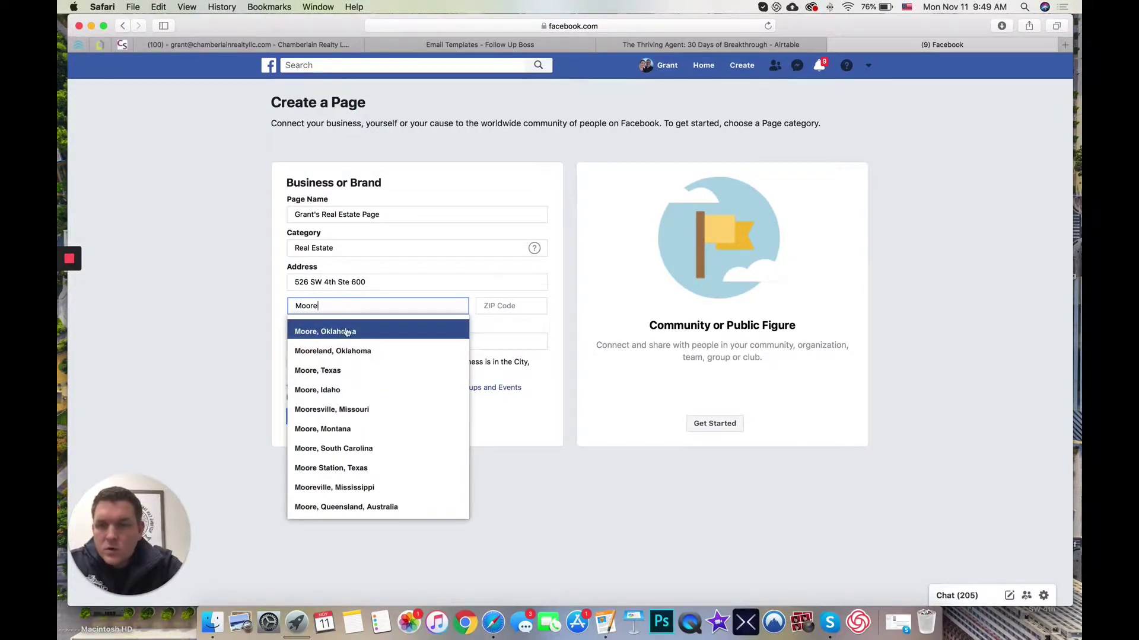
click(347, 335)
click(486, 305)
text(73160)
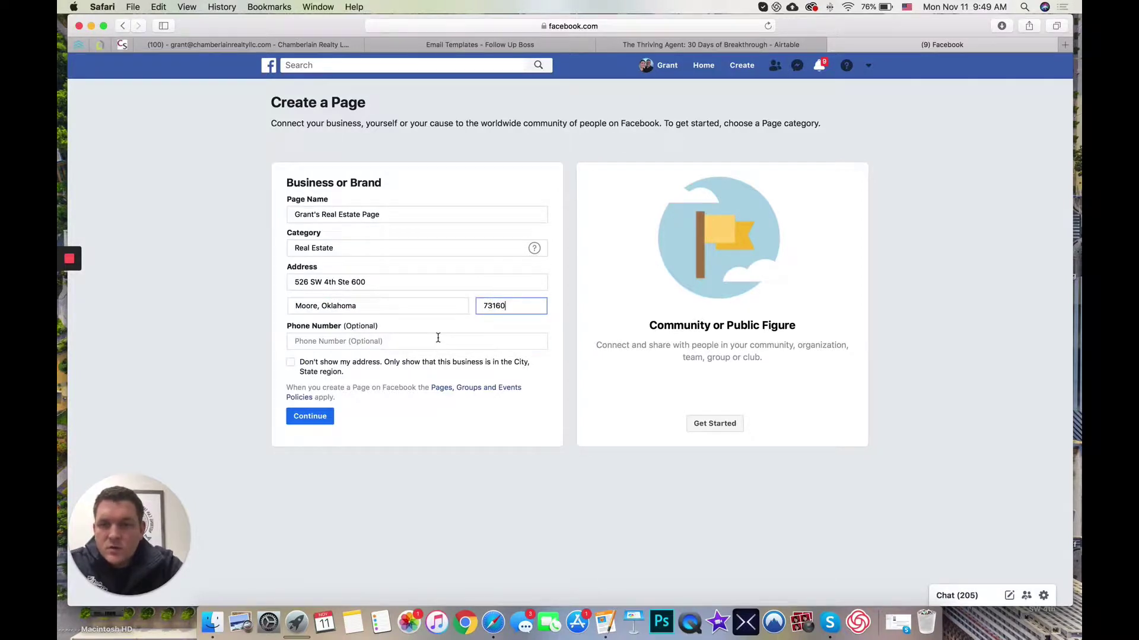
click(438, 338)
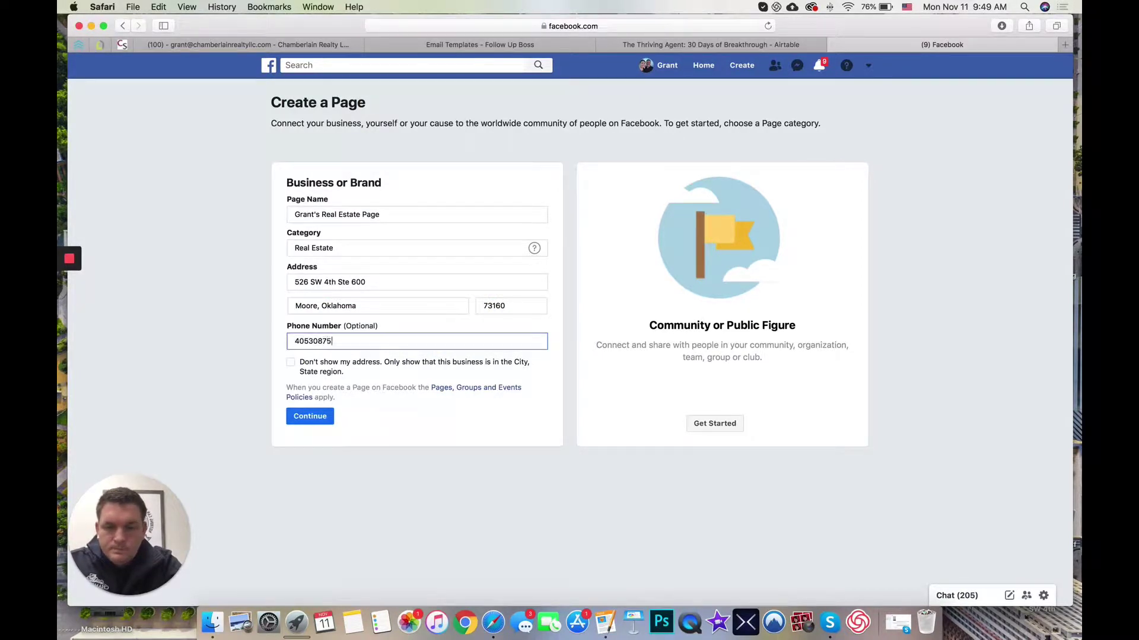
click(315, 418)
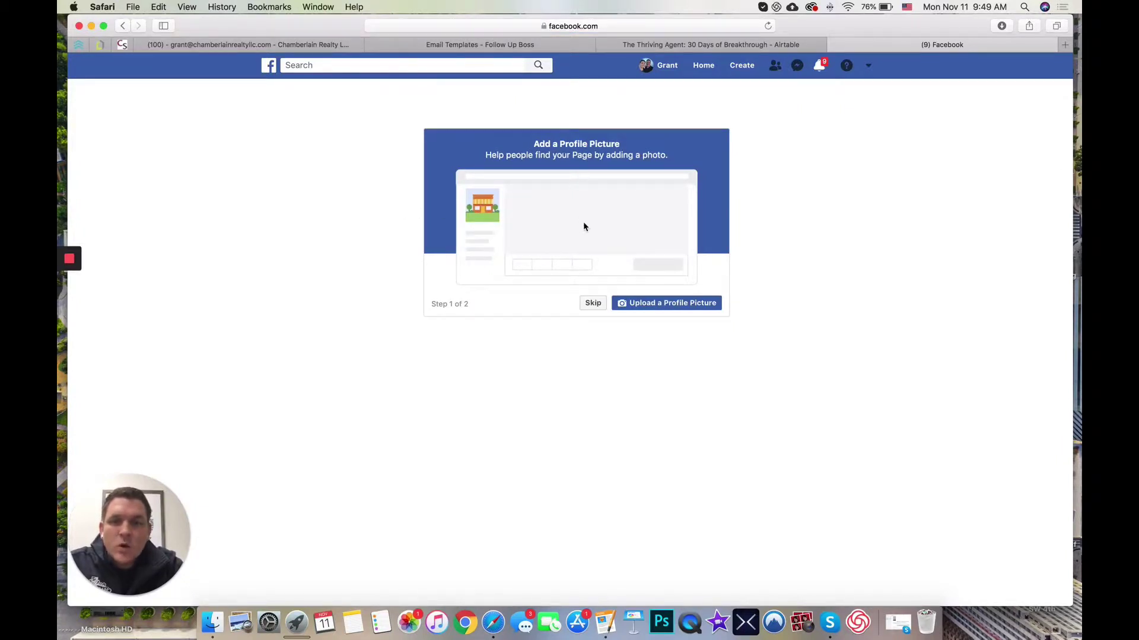
- Open the file chooser to upload the new page's profile picture
click(645, 306)
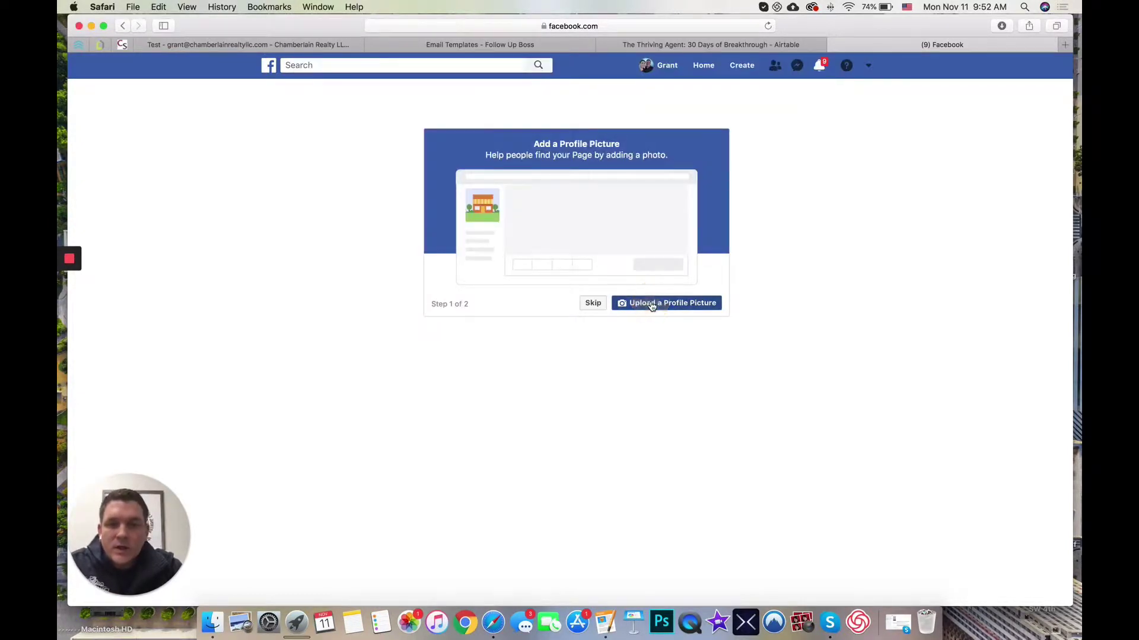
- Upload the FB cover banner image from Downloads as the profile picture
click(651, 306)
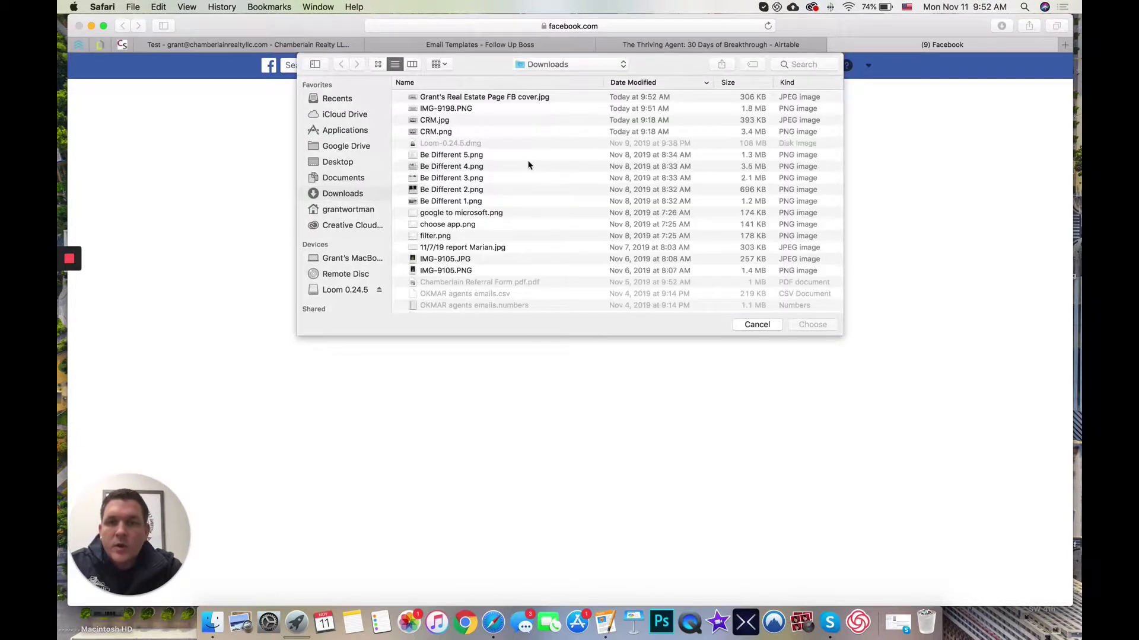
click(453, 101)
double_click(450, 98)
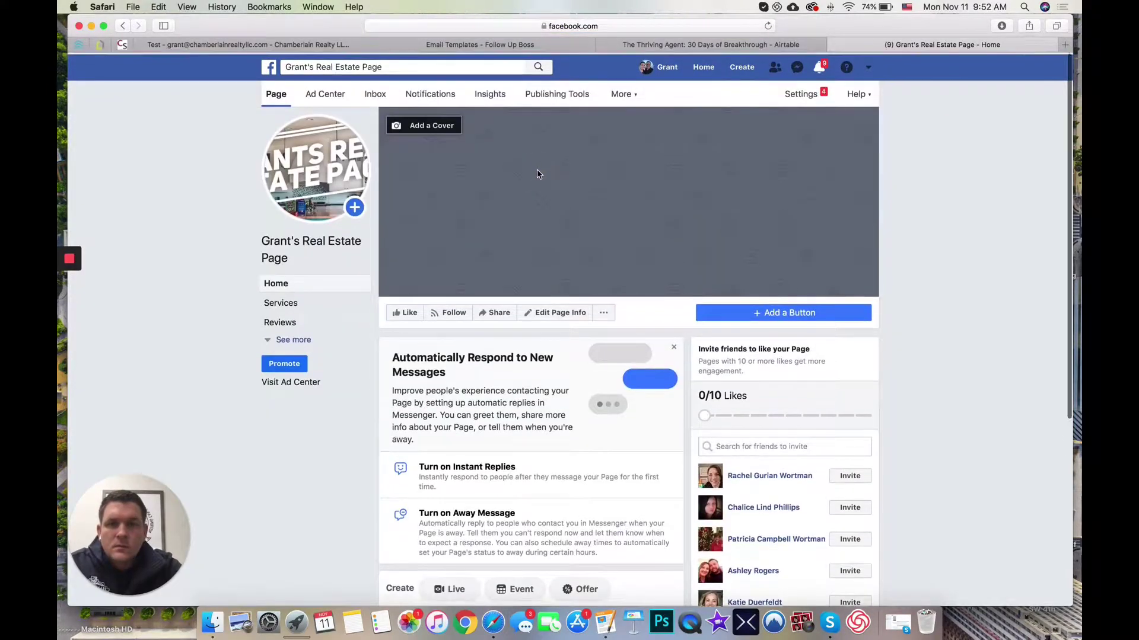
- Set the banner from the Cover Photos album as the page's cover photo
click(427, 127)
click(427, 149)
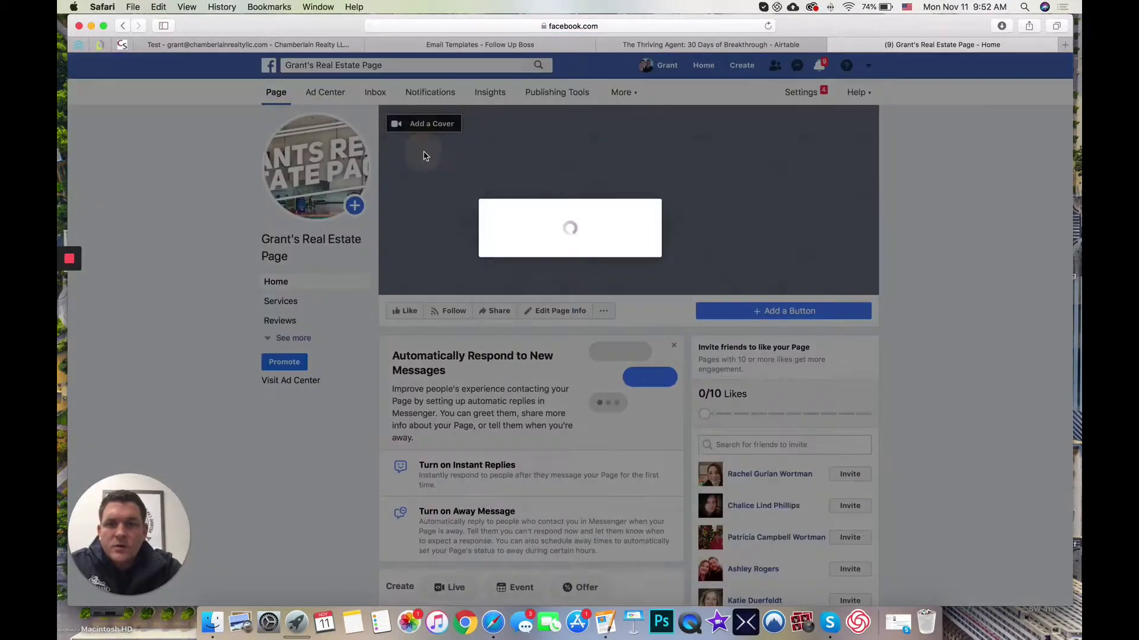
click(408, 175)
click(441, 191)
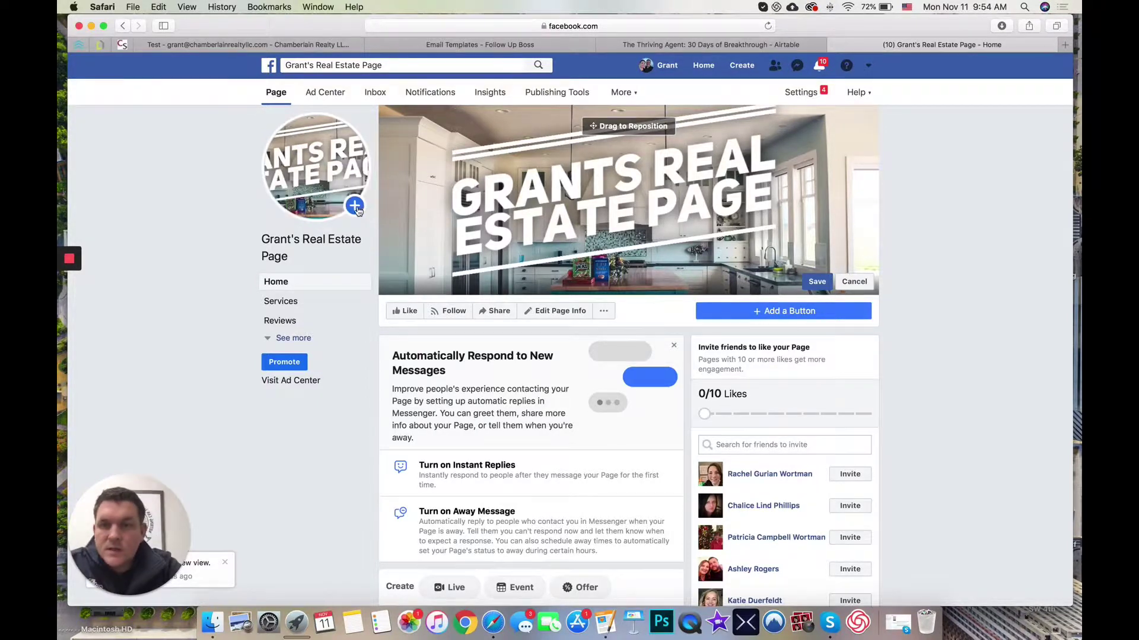
click(356, 206)
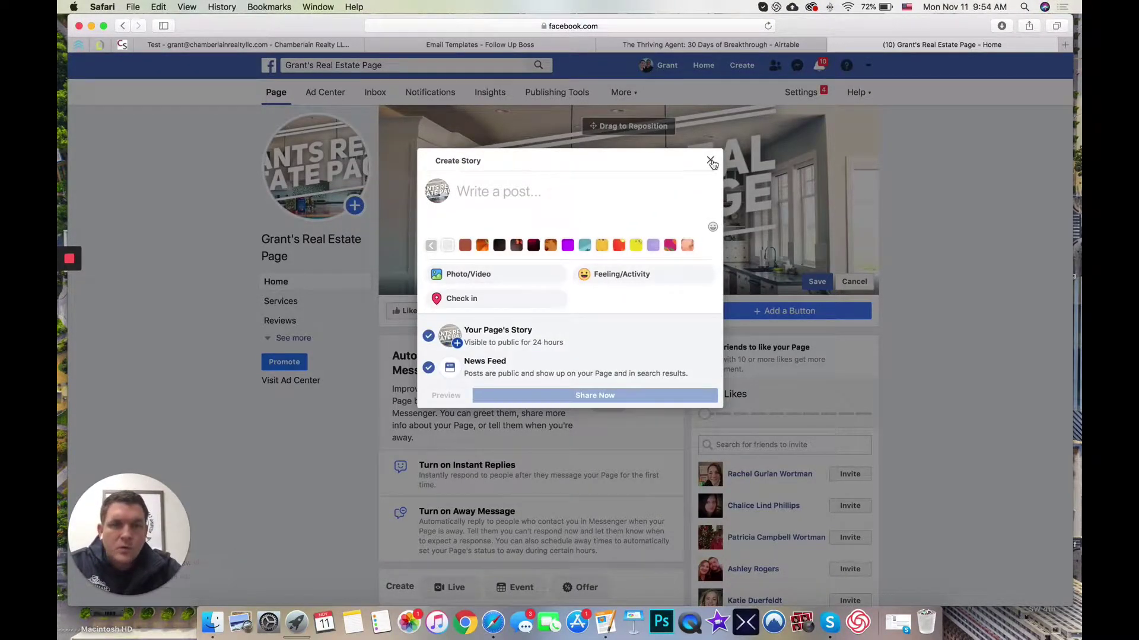
- Upload Grant's red-shirt headshot from Downloads as the profile picture, reposition it, and save
click(709, 161)
click(316, 193)
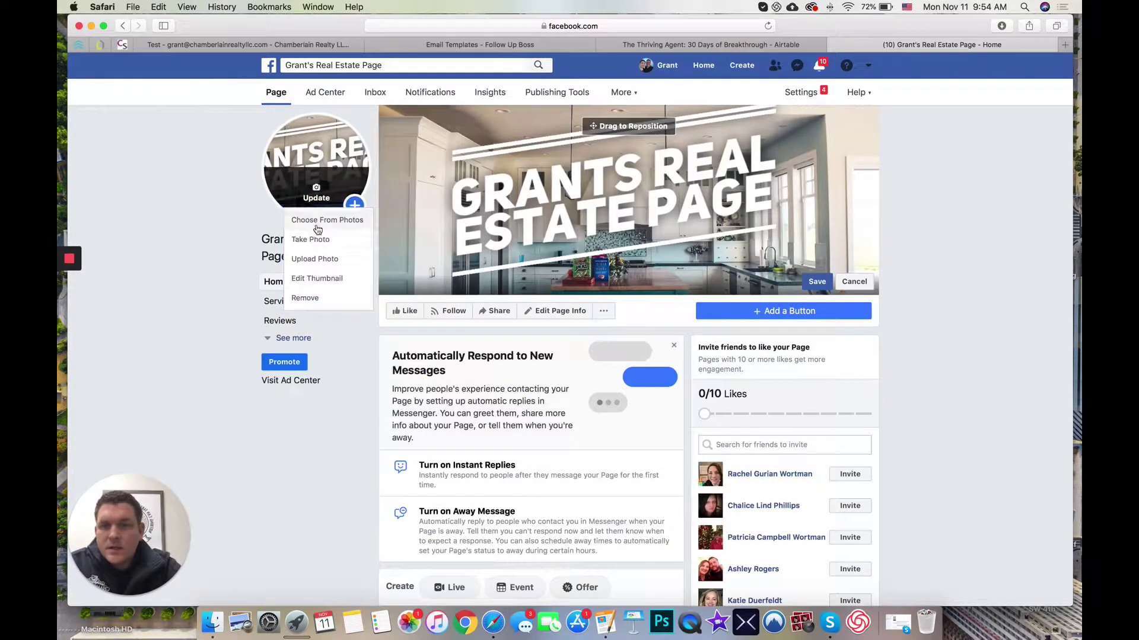
click(332, 260)
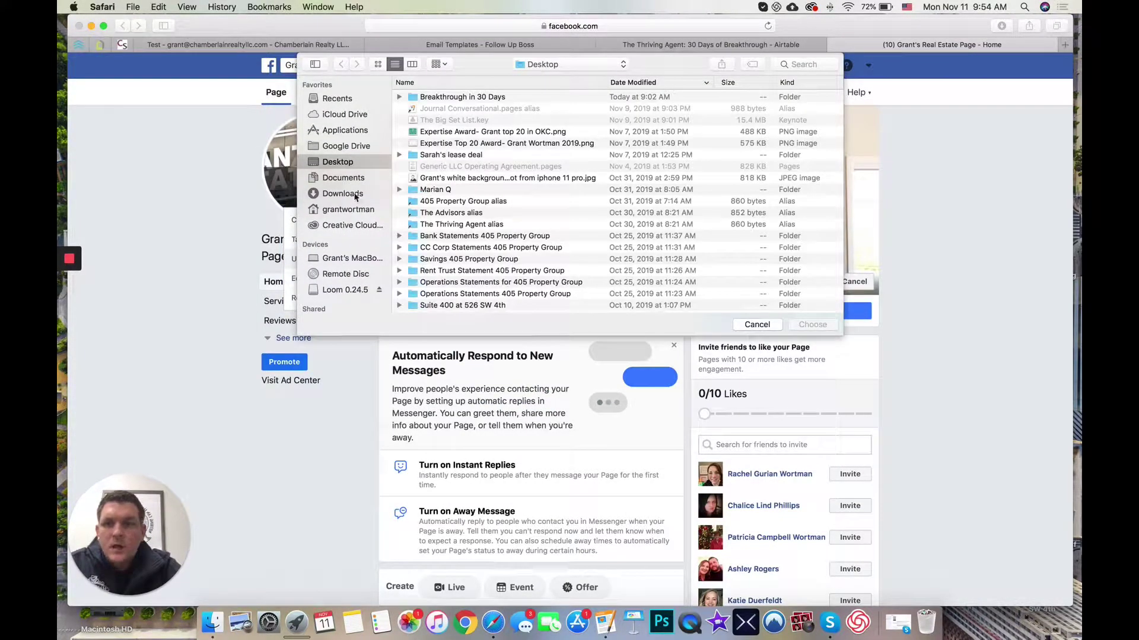
click(355, 196)
click(442, 98)
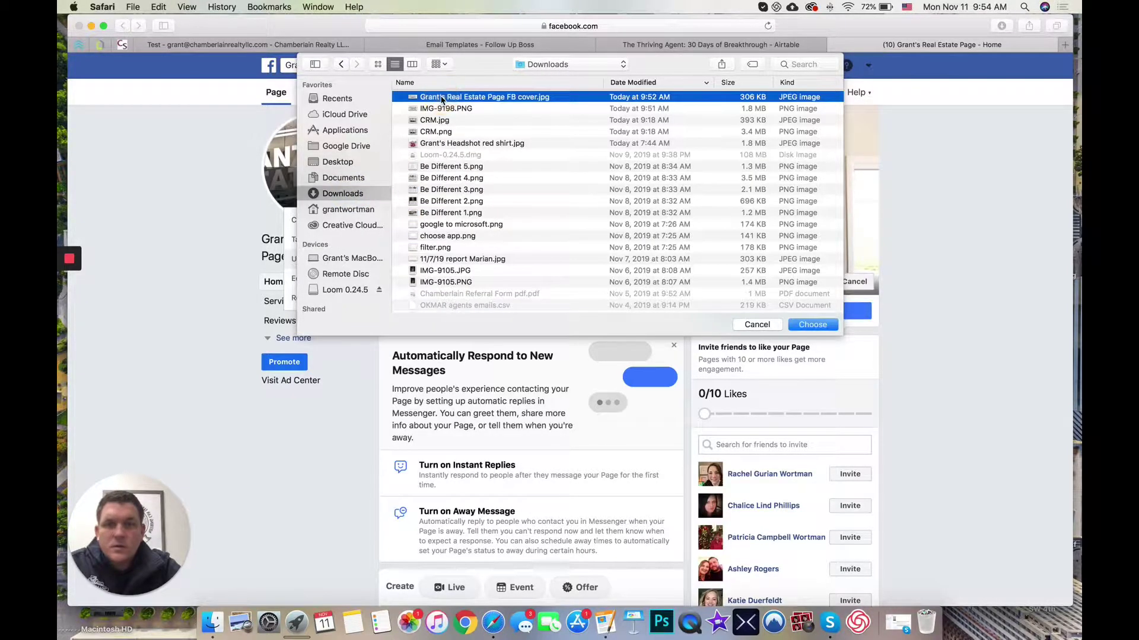
double_click(436, 144)
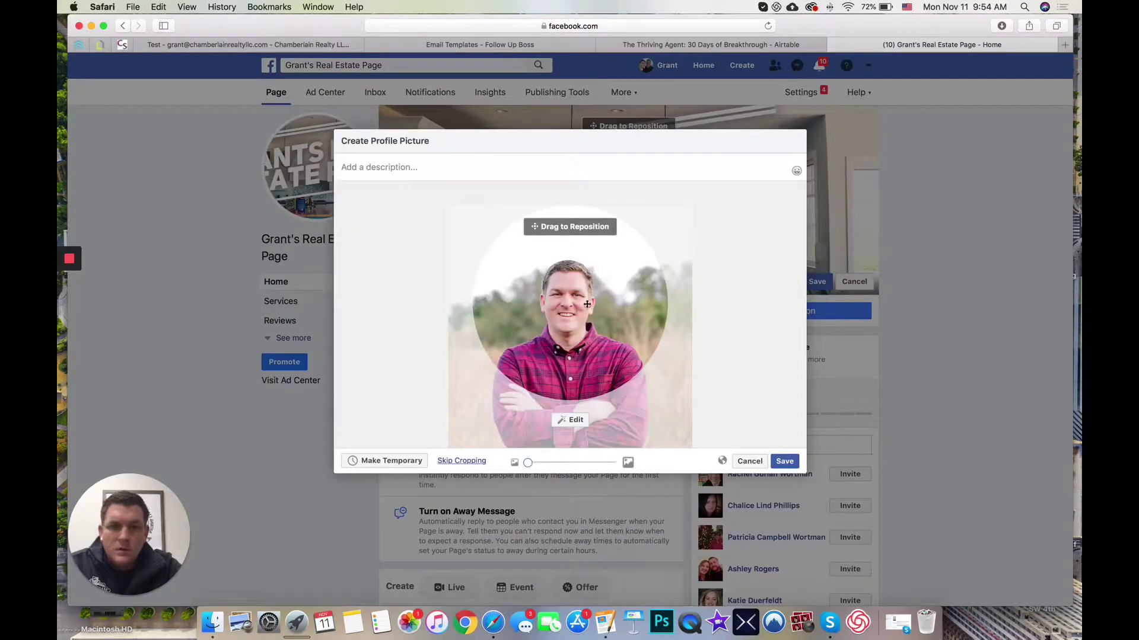
drag(586, 305, 580, 267)
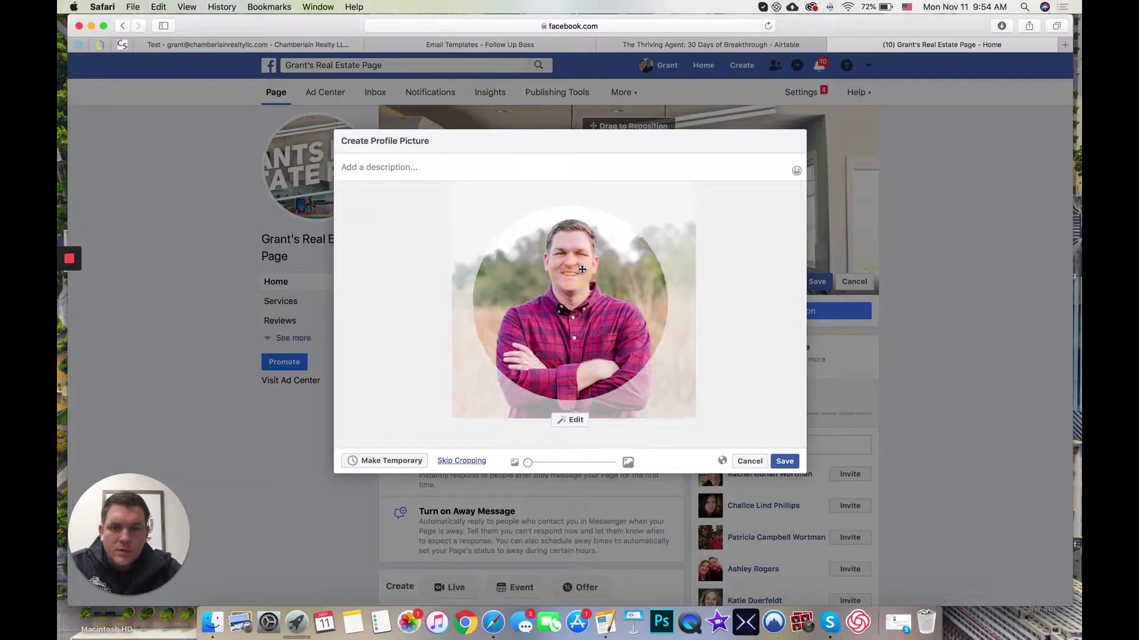
click(784, 463)
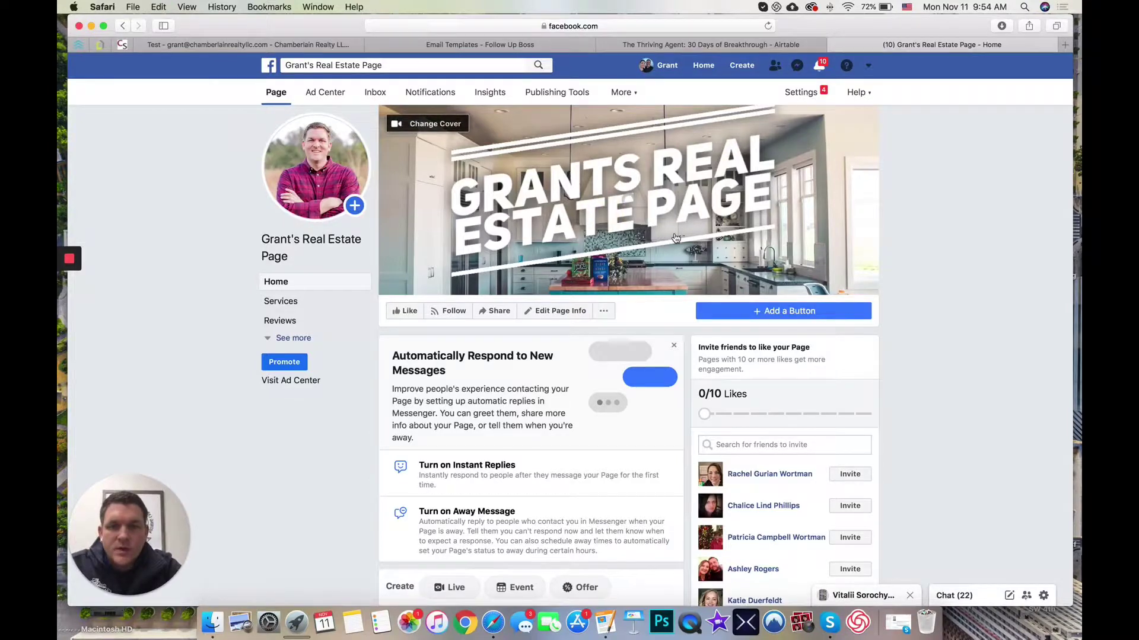
- Open the page's details editor and save the description 'This is a test real…'
click(608, 213)
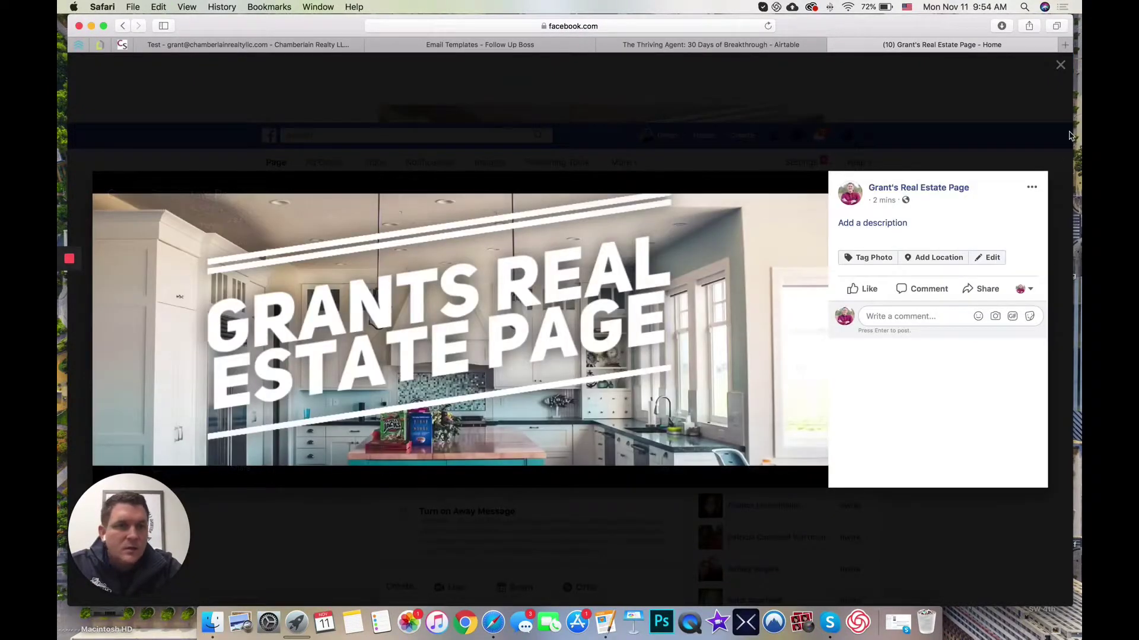
click(1060, 66)
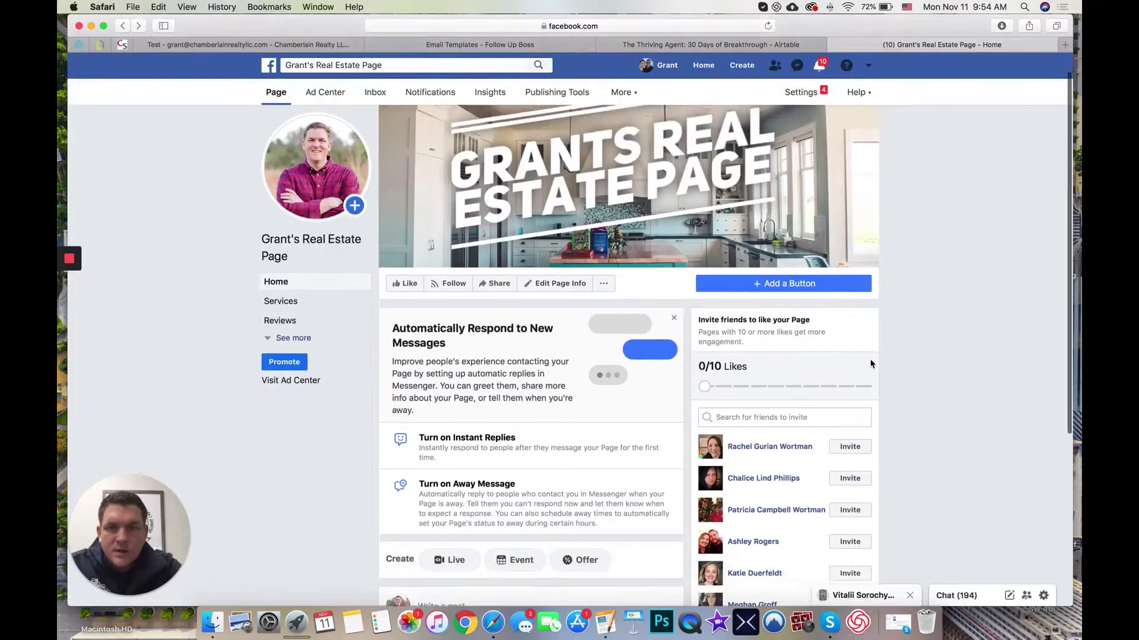
scroll(564, 308, down, 5)
scroll(541, 359, down, 1)
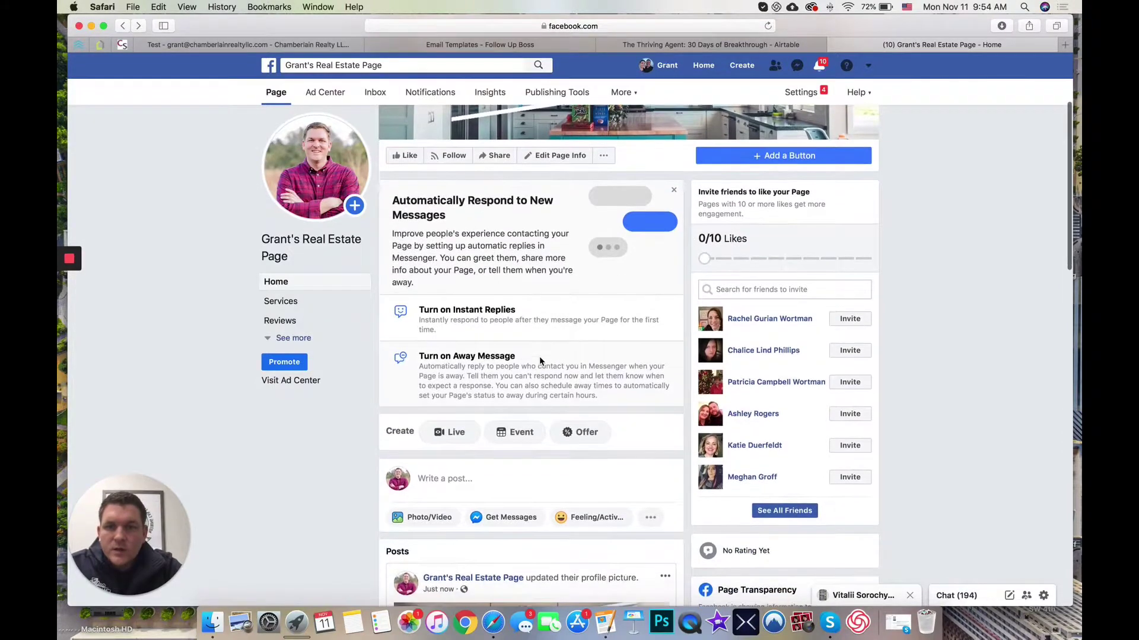
click(565, 159)
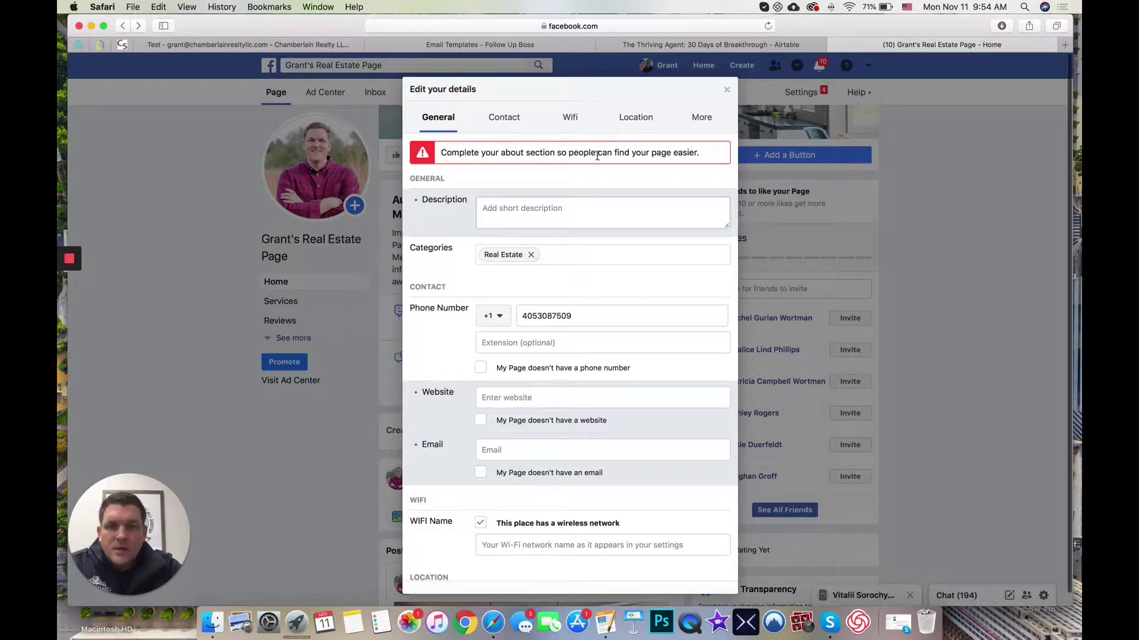
click(545, 213)
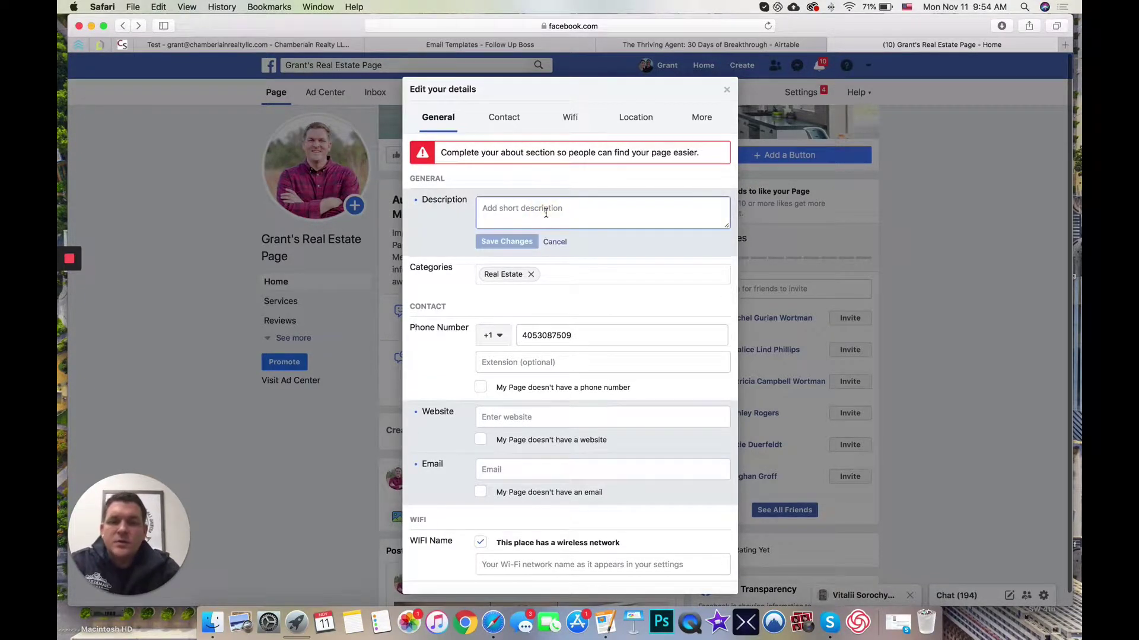
text(This is a test r)
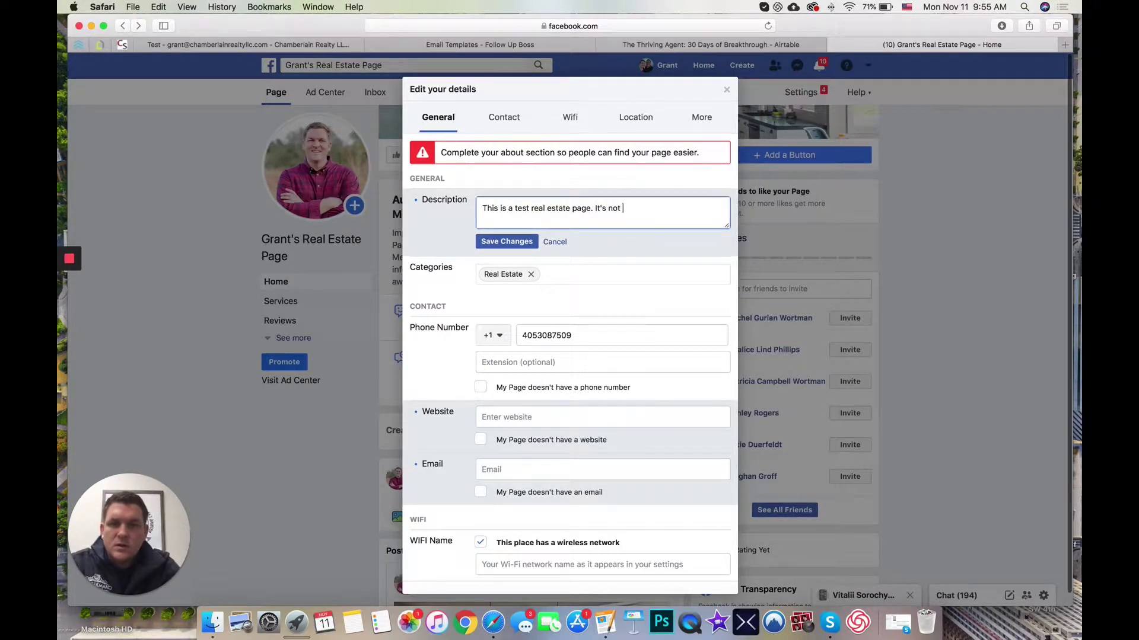
text(eal)
click(507, 242)
scroll(561, 283, down, 5)
click(532, 252)
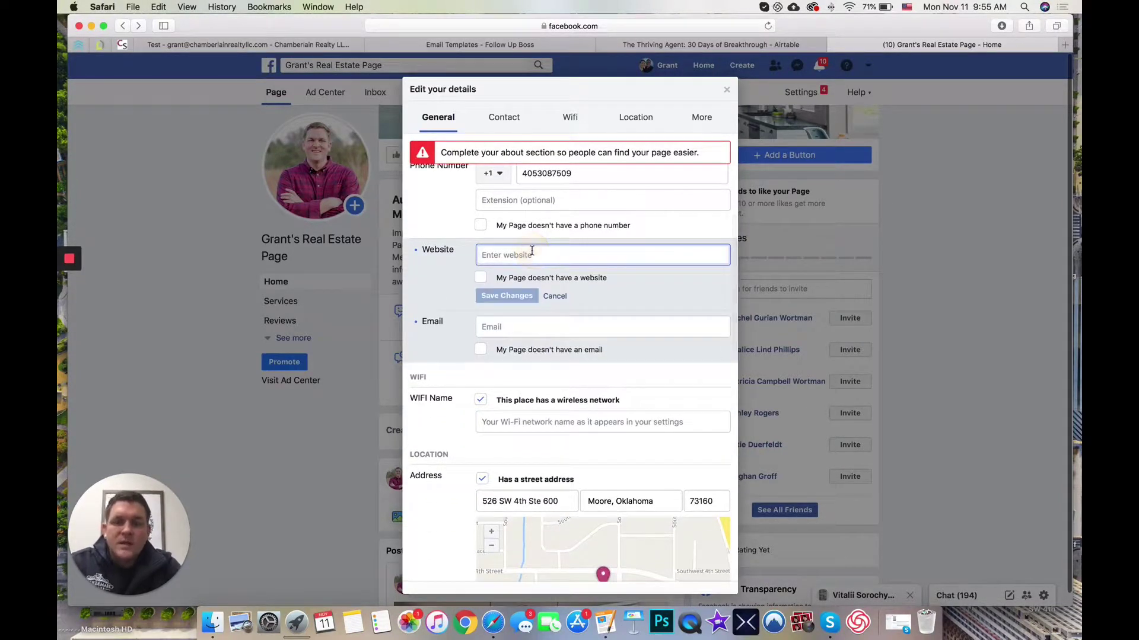
text(www.testwebsi)
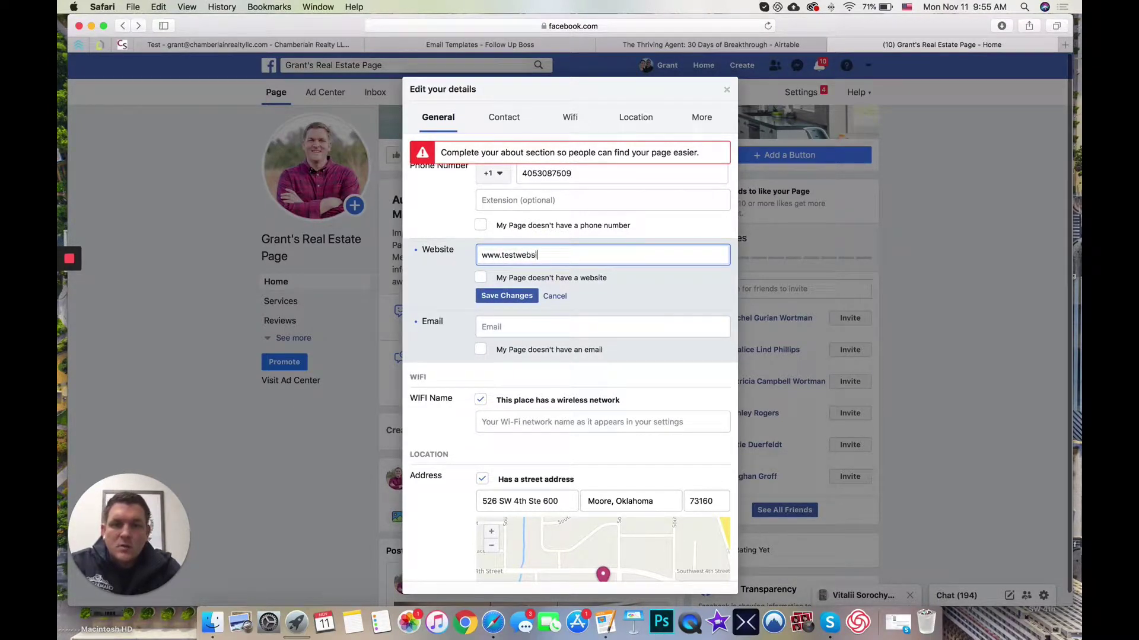
text(.com)
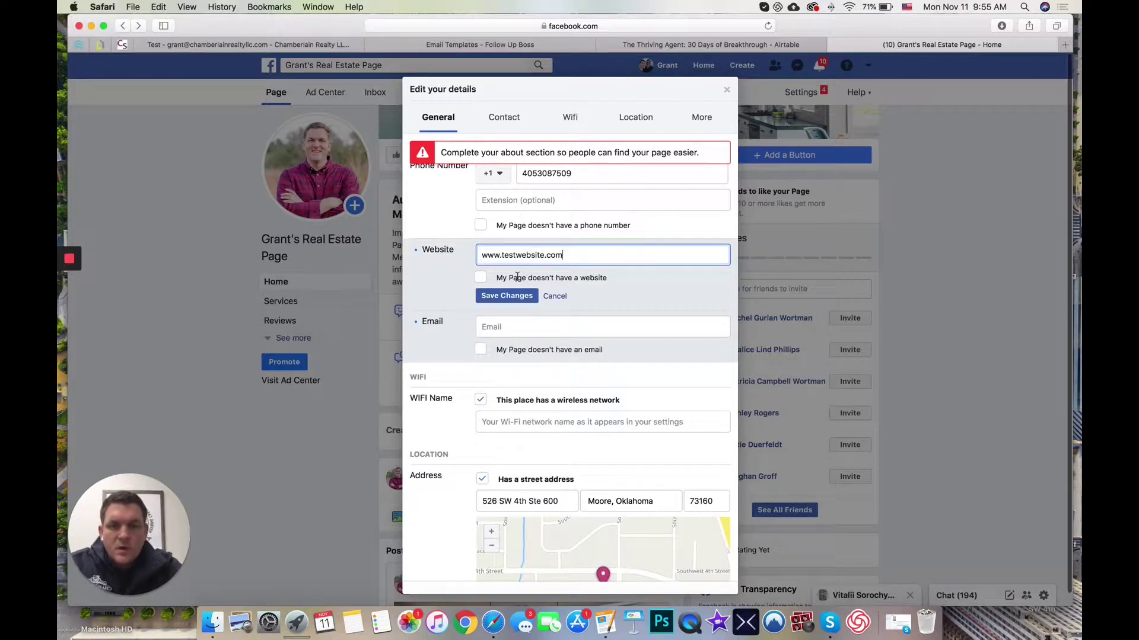
double_click(479, 278)
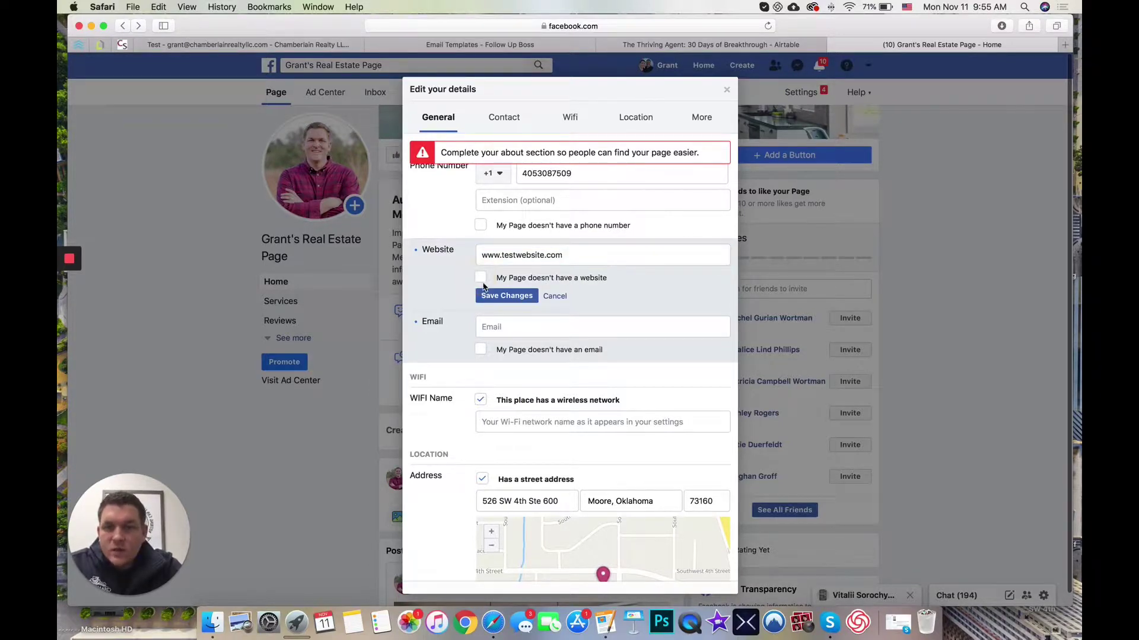
click(480, 278)
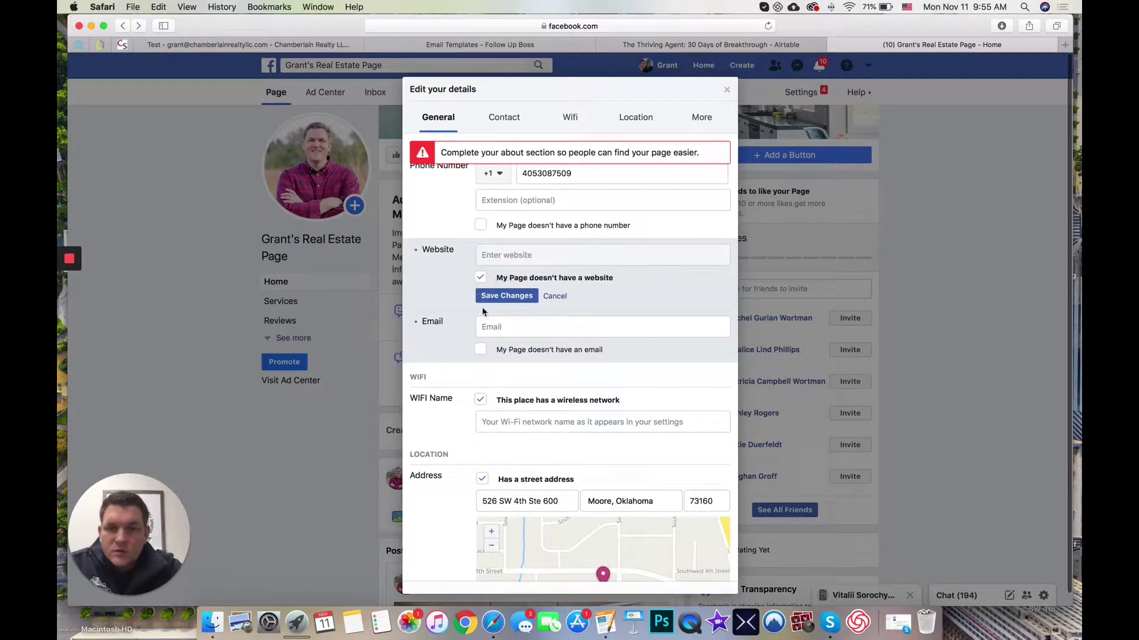
click(503, 296)
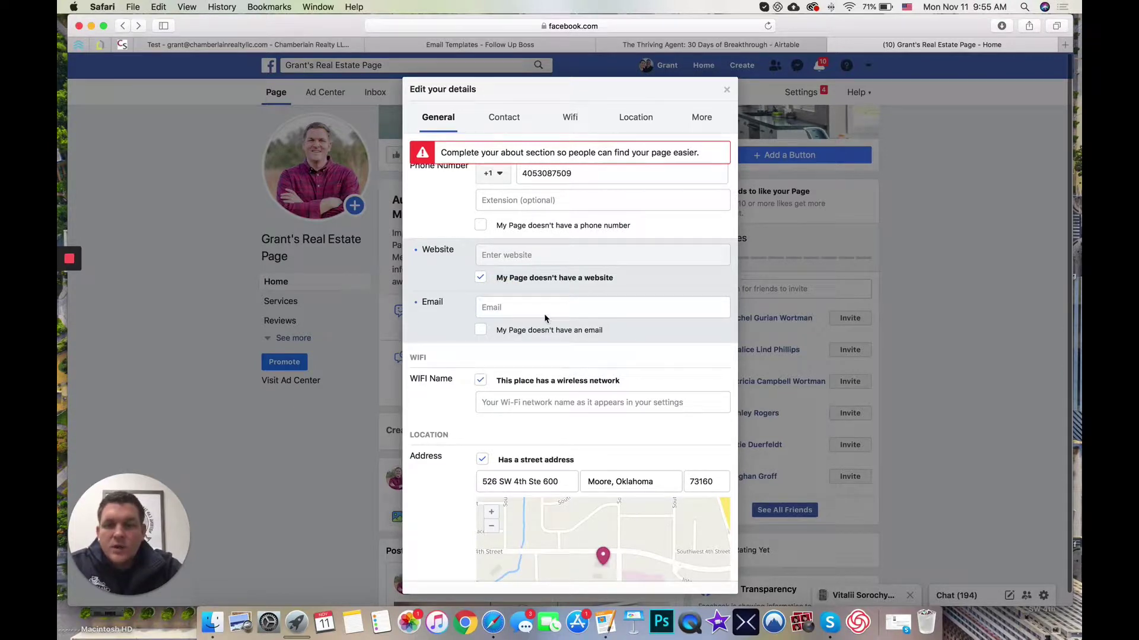
click(543, 309)
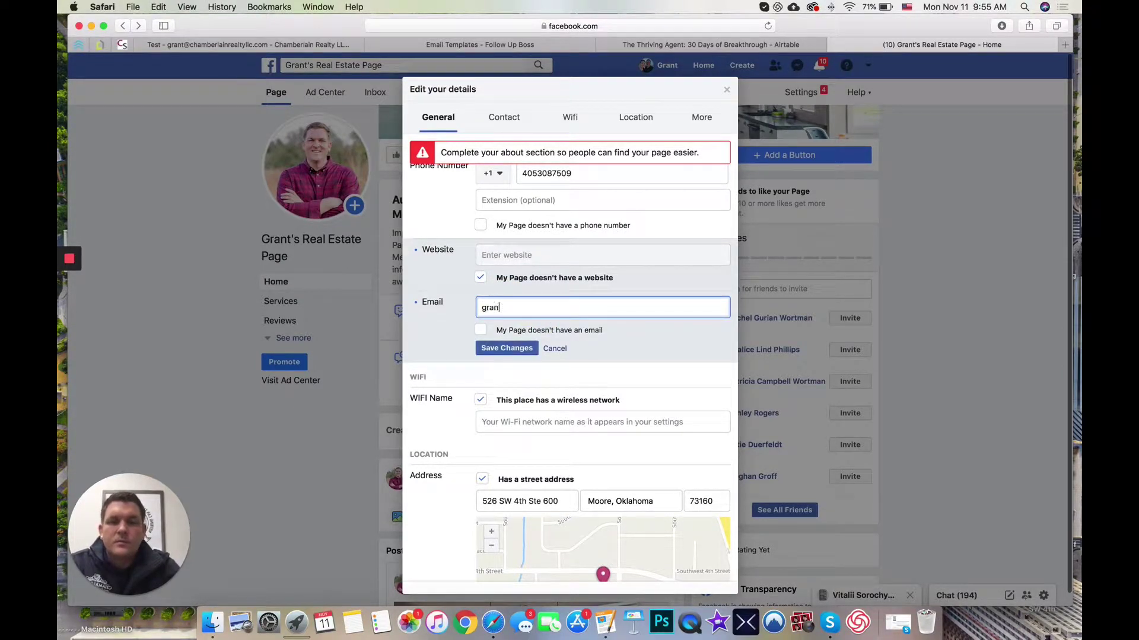
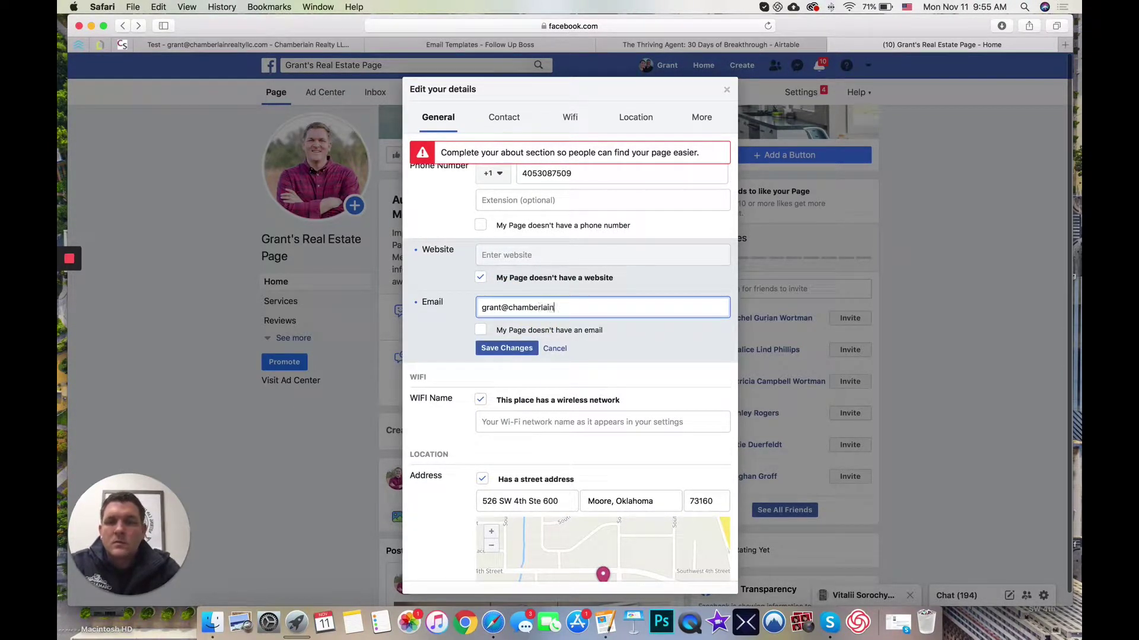
click(507, 347)
- Save the no Wi-Fi setting and review the remaining detail fields
scroll(522, 308, down, 5)
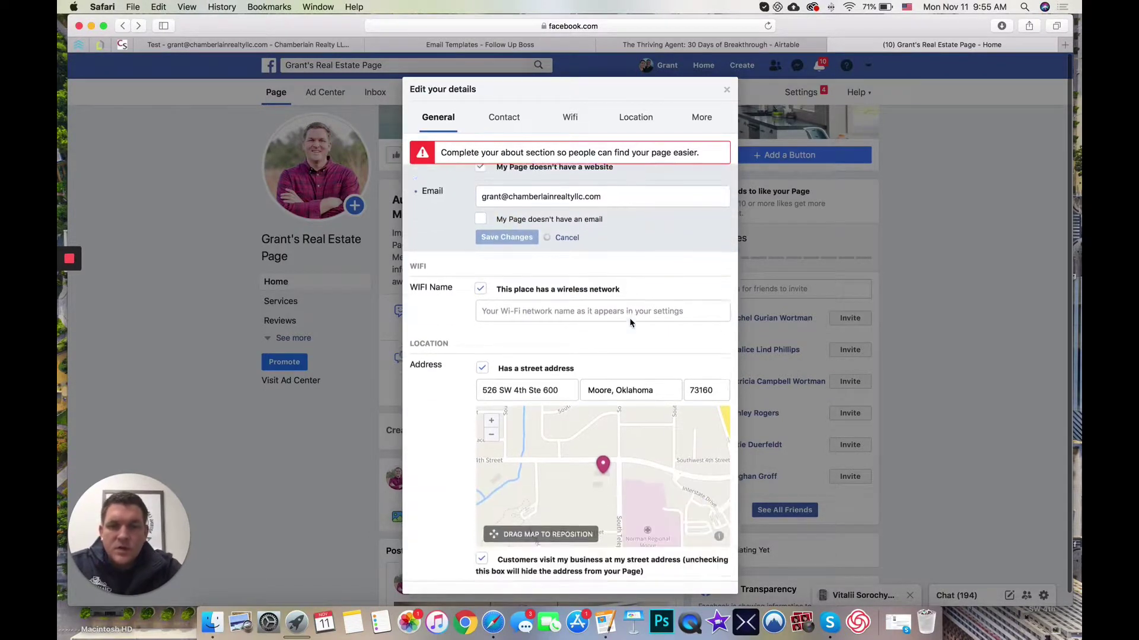
click(480, 249)
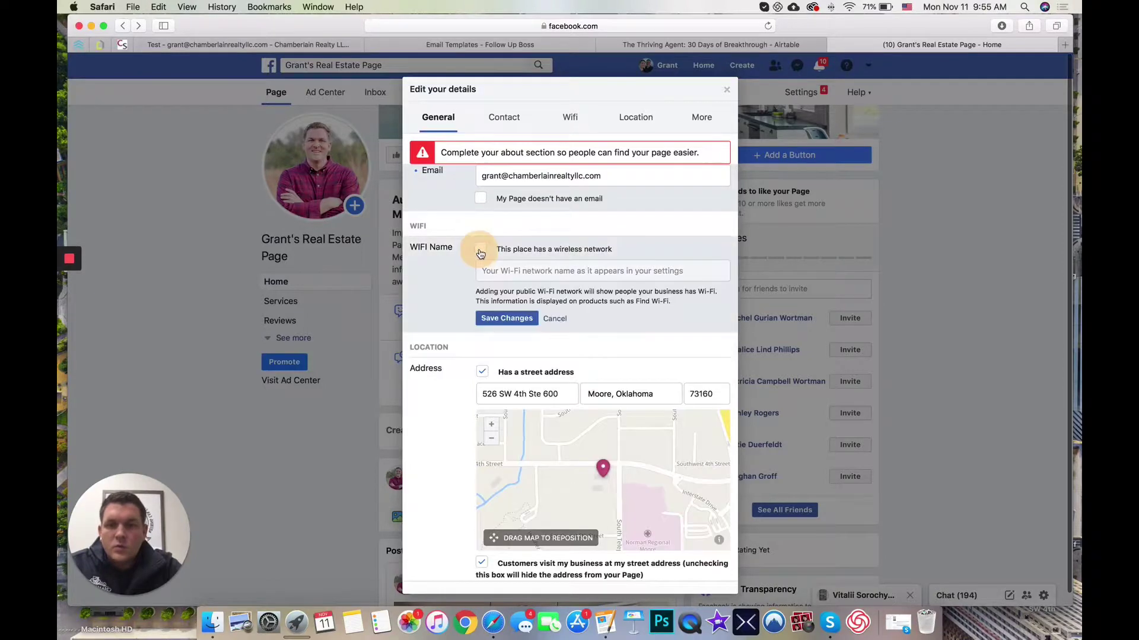
scroll(554, 271, down, 4)
click(501, 200)
scroll(463, 243, down, 1)
scroll(457, 308, down, 3)
scroll(456, 347, down, 2)
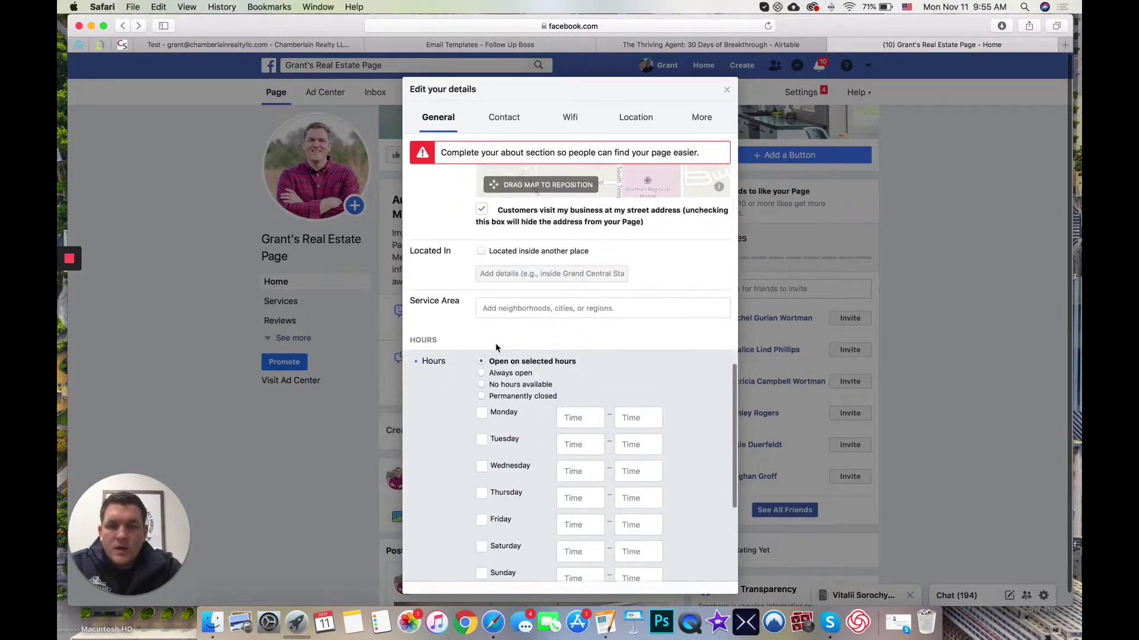
scroll(504, 347, down, 3)
scroll(556, 347, down, 3)
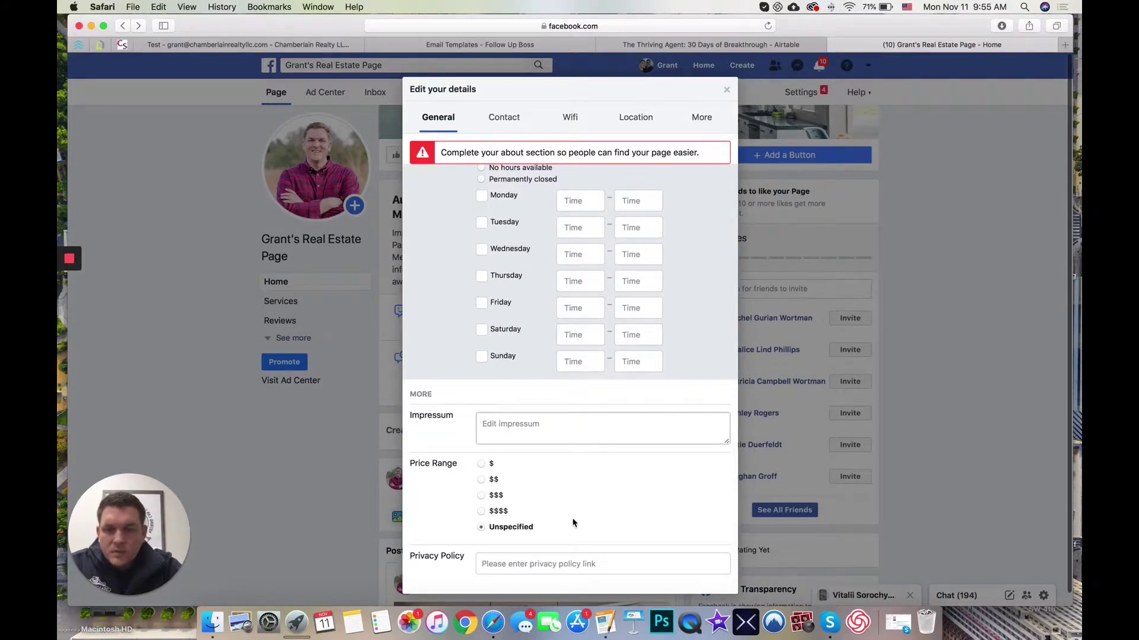
scroll(648, 434, up, 15)
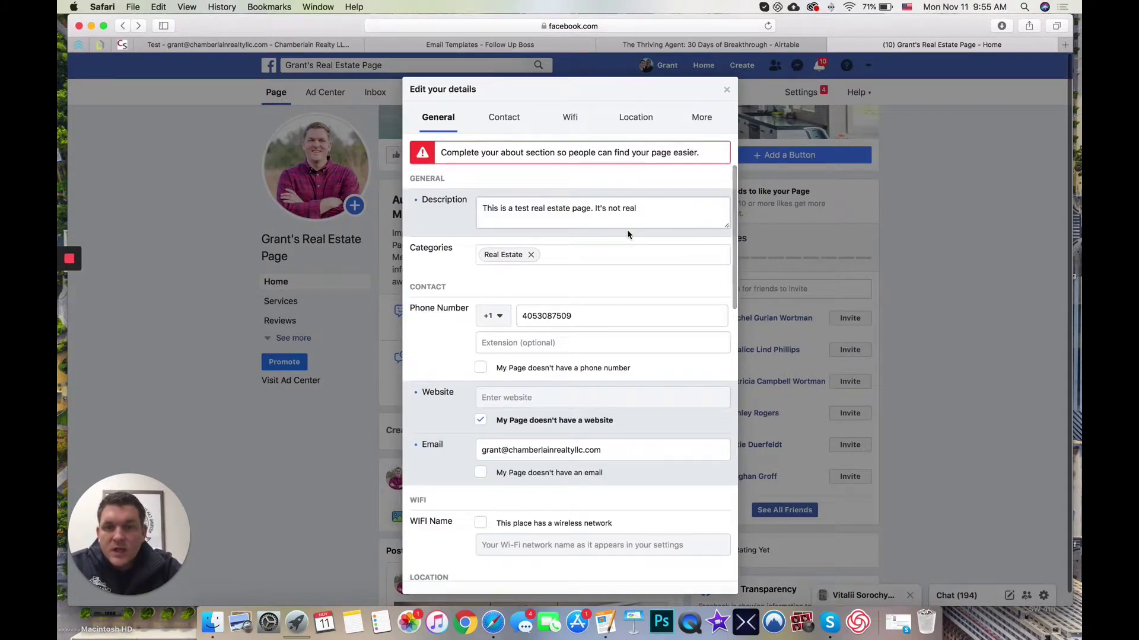
double_click(652, 206)
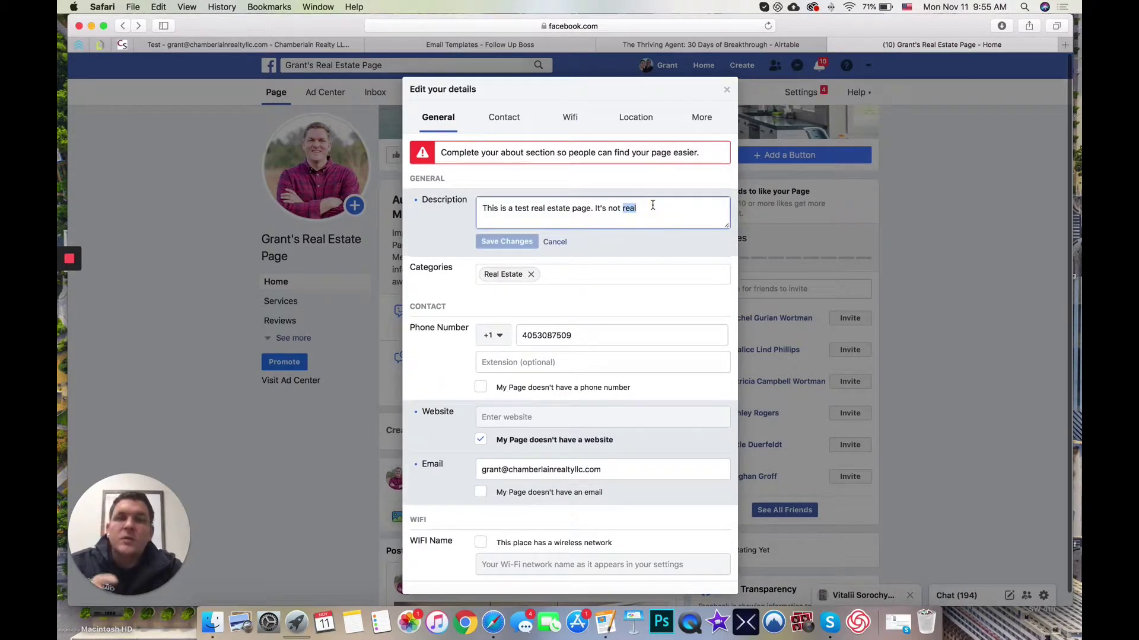
click(652, 206)
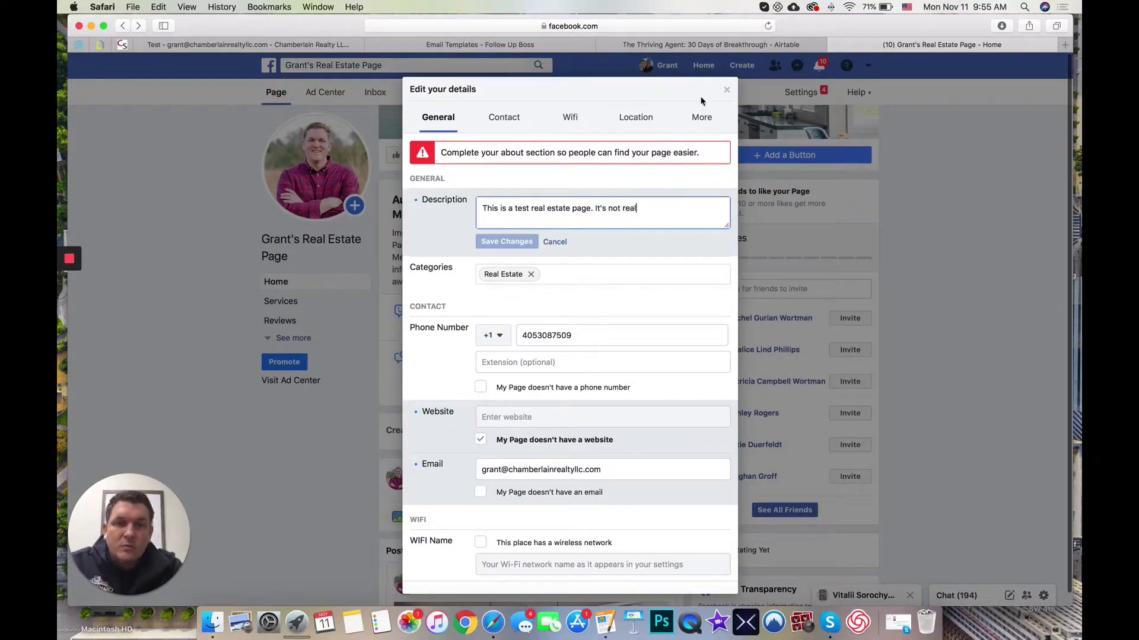
- Close the details editor and scroll down the page's feed
click(727, 92)
scroll(644, 344, down, 2)
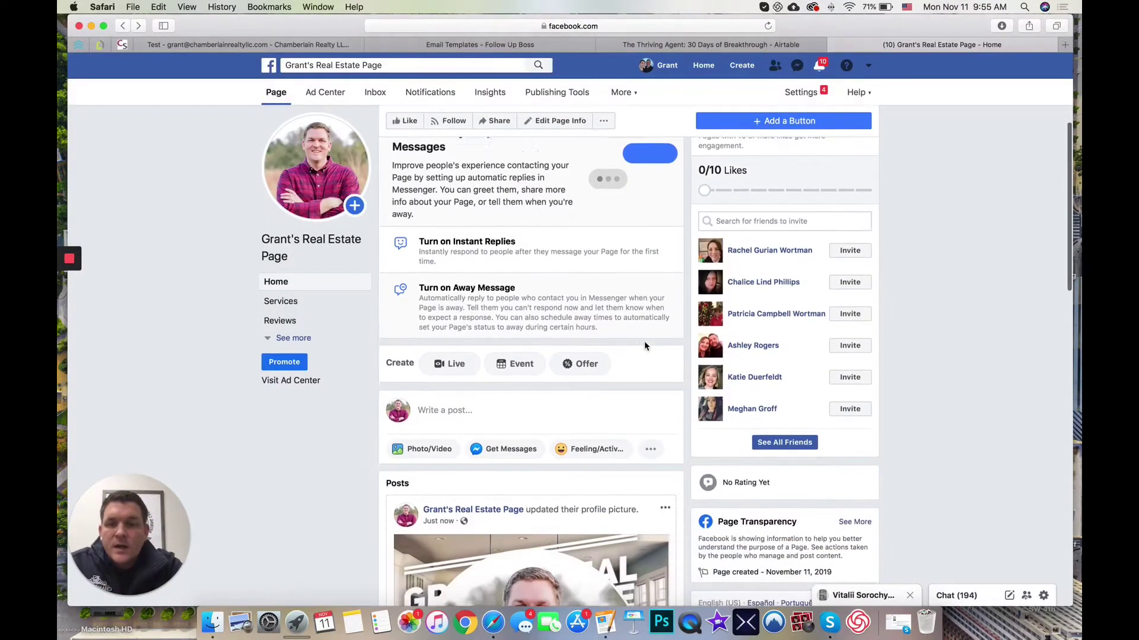
scroll(644, 344, down, 2)
scroll(644, 340, down, 2)
scroll(644, 341, down, 2)
scroll(644, 340, down, 1)
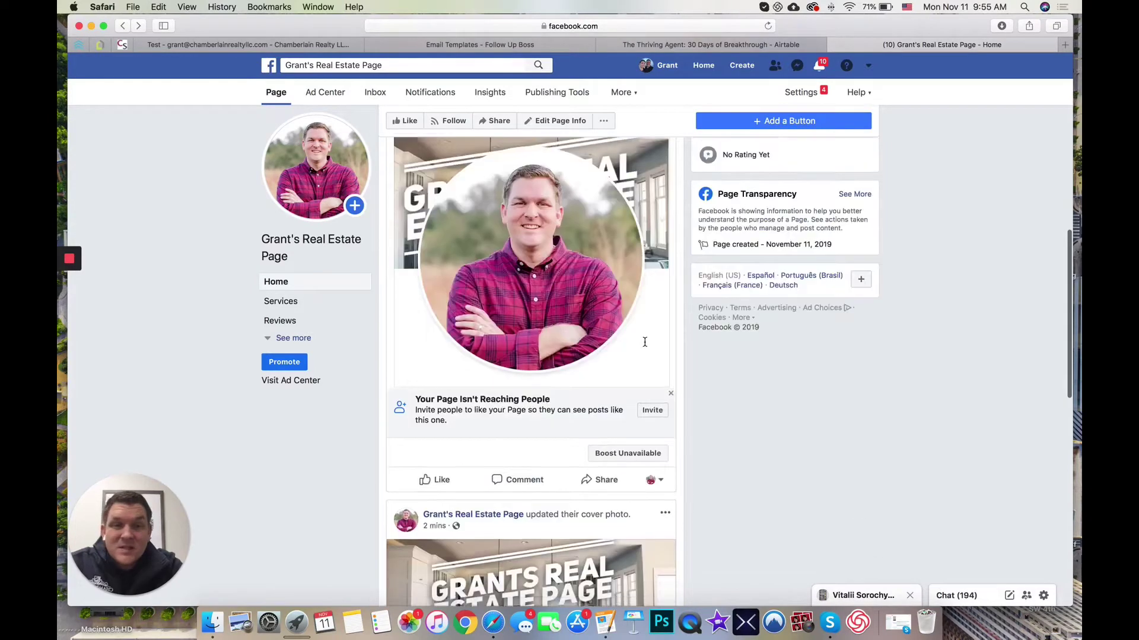
scroll(645, 342, down, 4)
scroll(684, 365, down, 3)
scroll(685, 365, down, 3)
scroll(684, 365, down, 3)
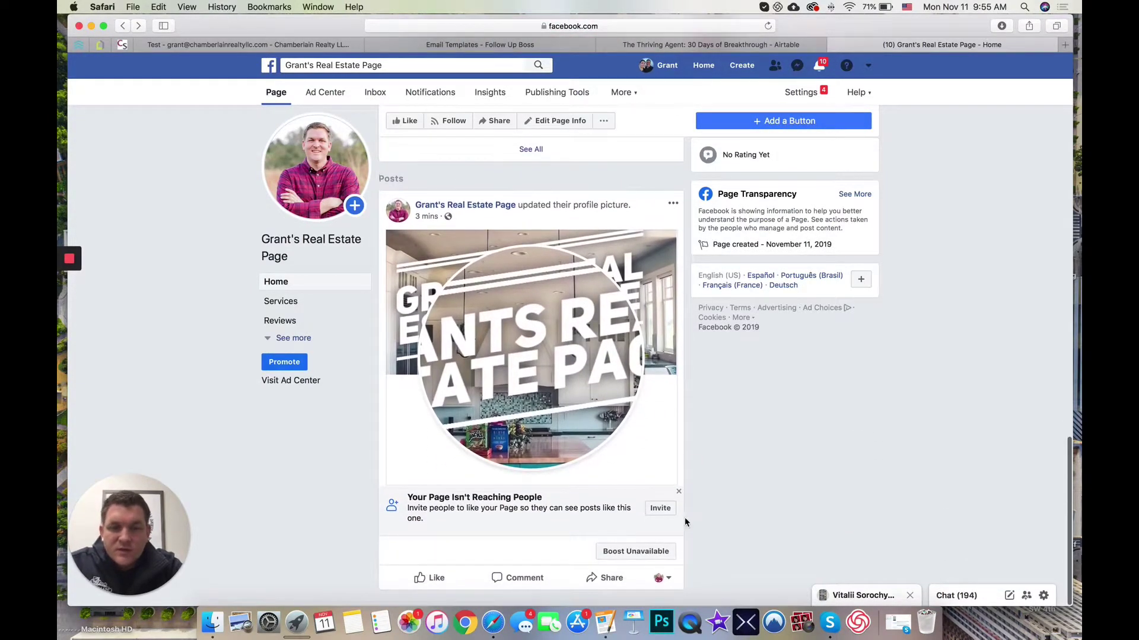
- Check the Boost Unavailable notice on the profile-picture post and dismiss it
click(629, 553)
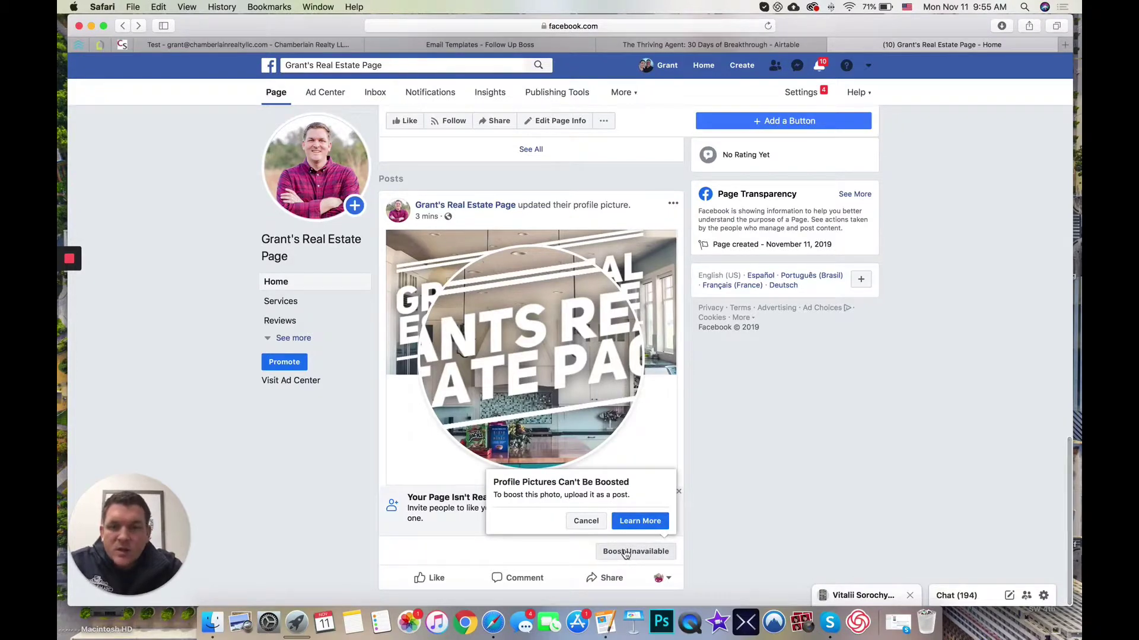
scroll(619, 558, up, 5)
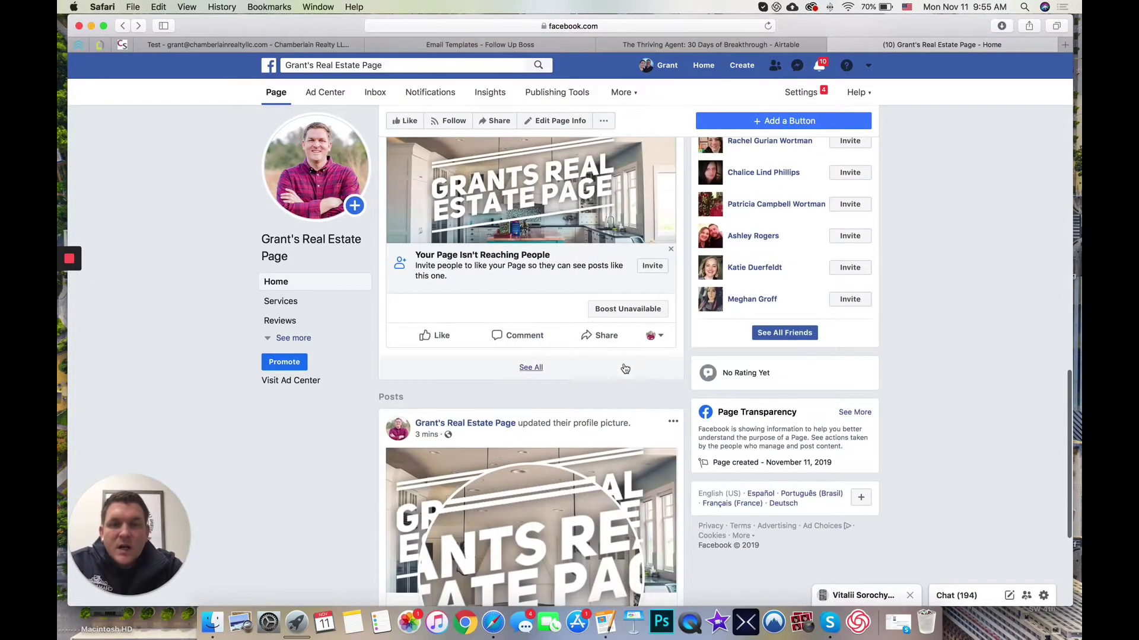
right_click(625, 363)
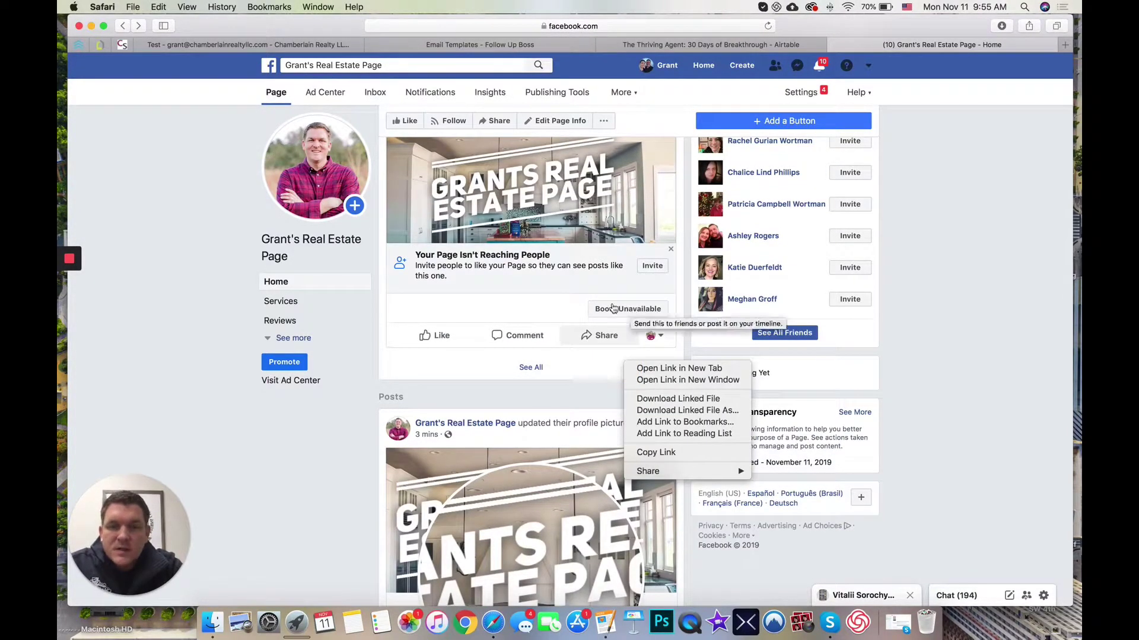
click(688, 295)
scroll(646, 314, up, 3)
scroll(629, 315, up, 2)
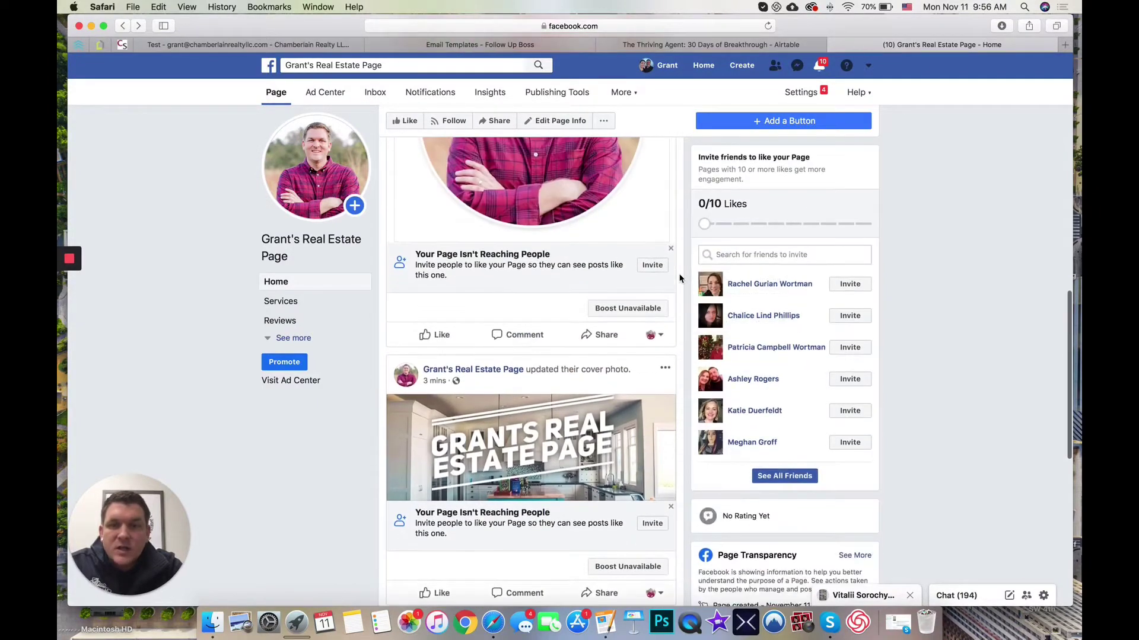
click(624, 317)
click(688, 296)
scroll(652, 314, up, 1)
click(626, 334)
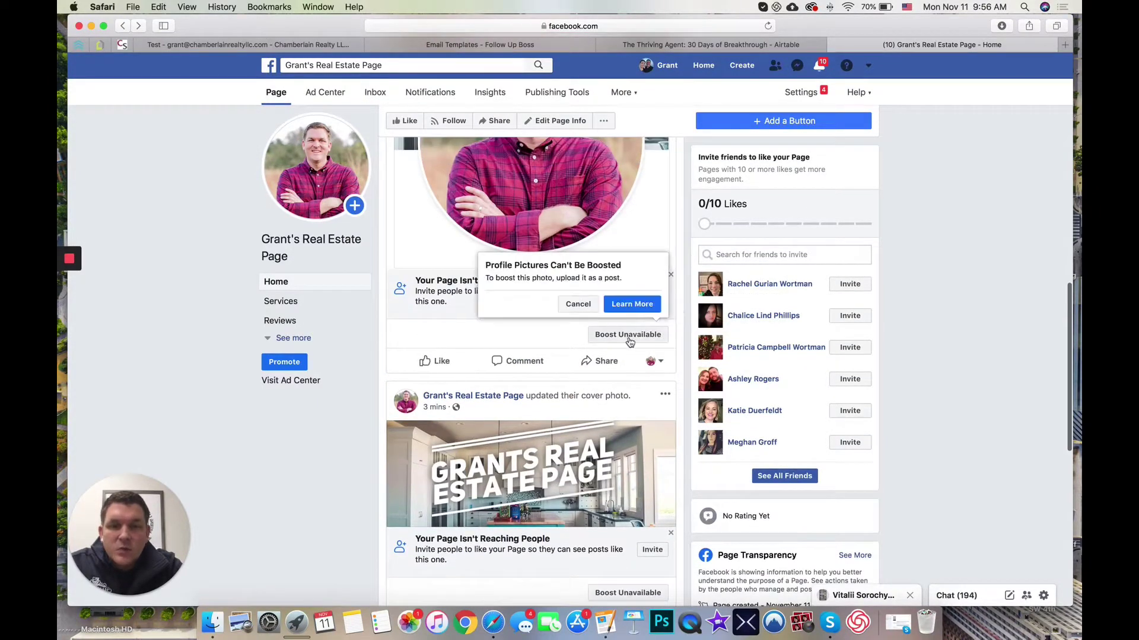
click(688, 300)
scroll(688, 300, up, 3)
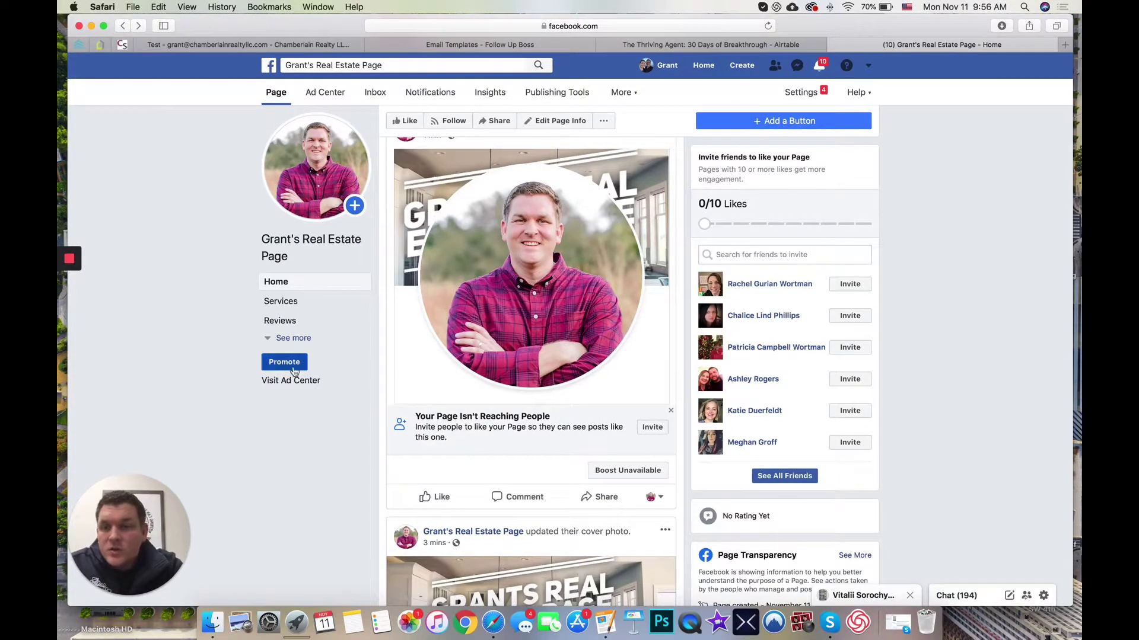
- Expand the sidebar's See more sections and browse the full invite-friends list without selecting anyone
click(290, 337)
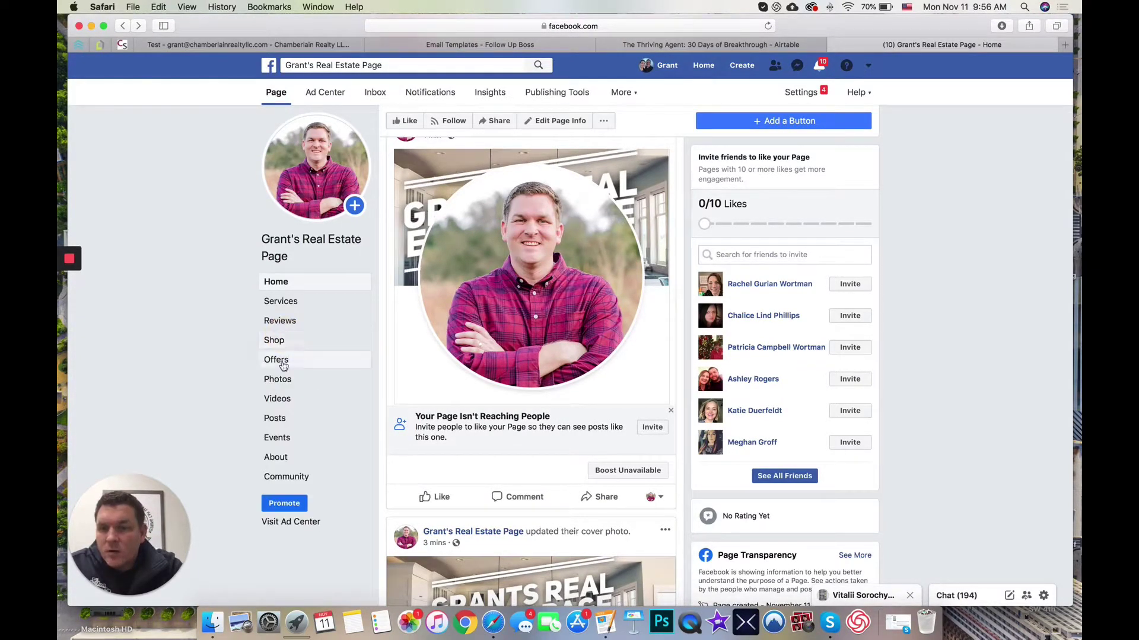
scroll(423, 328, up, 1)
scroll(439, 285, up, 5)
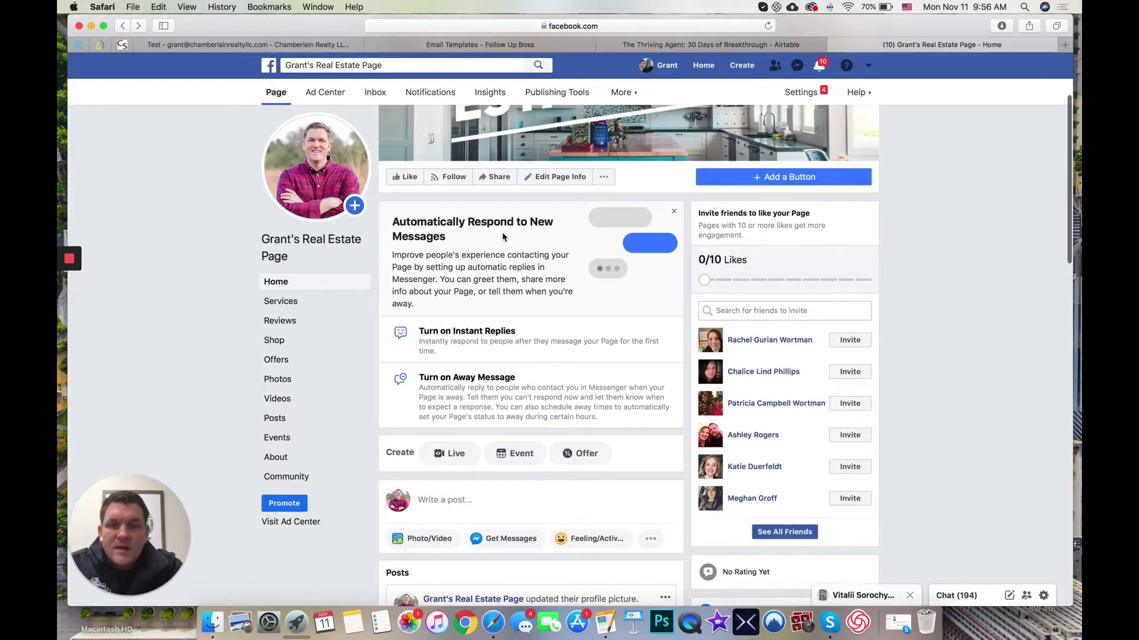
scroll(524, 319, up, 1)
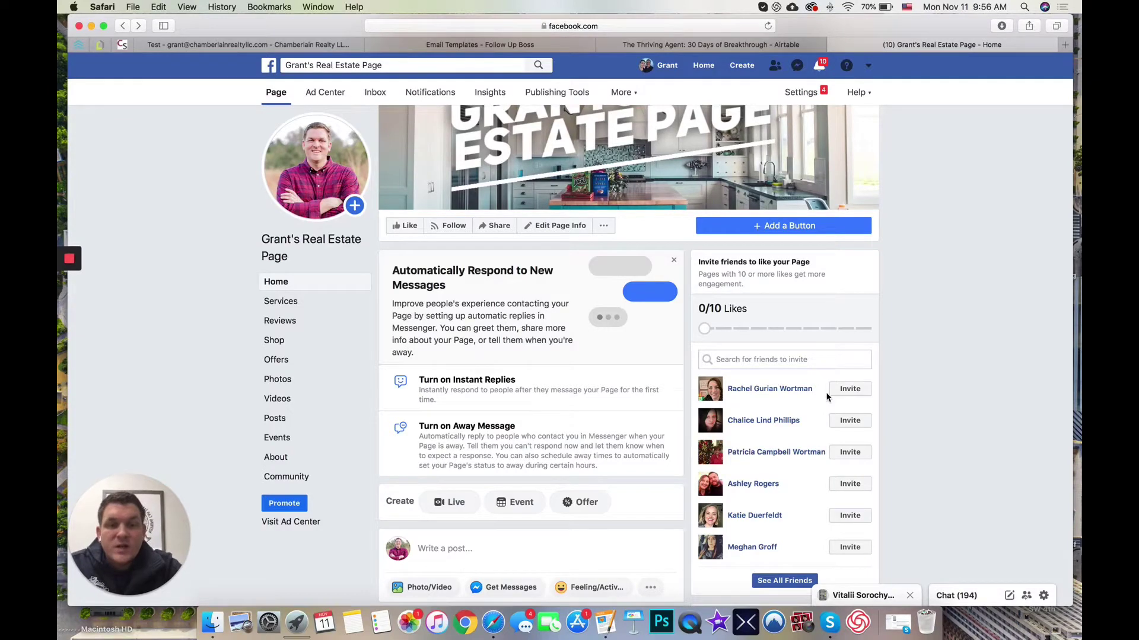
scroll(879, 393, down, 3)
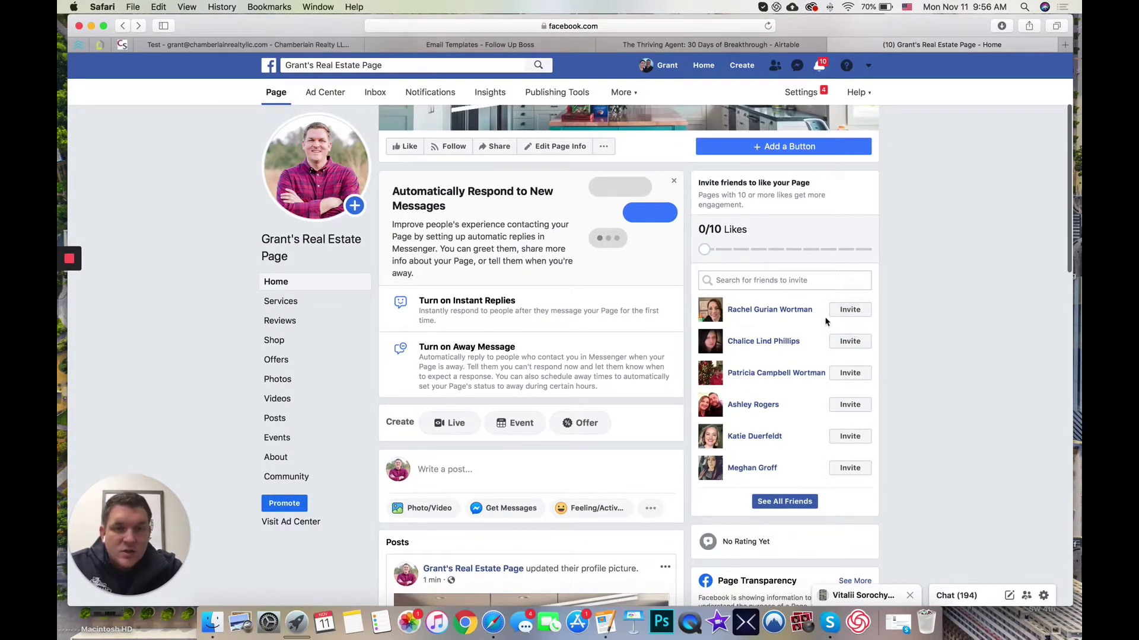
click(784, 501)
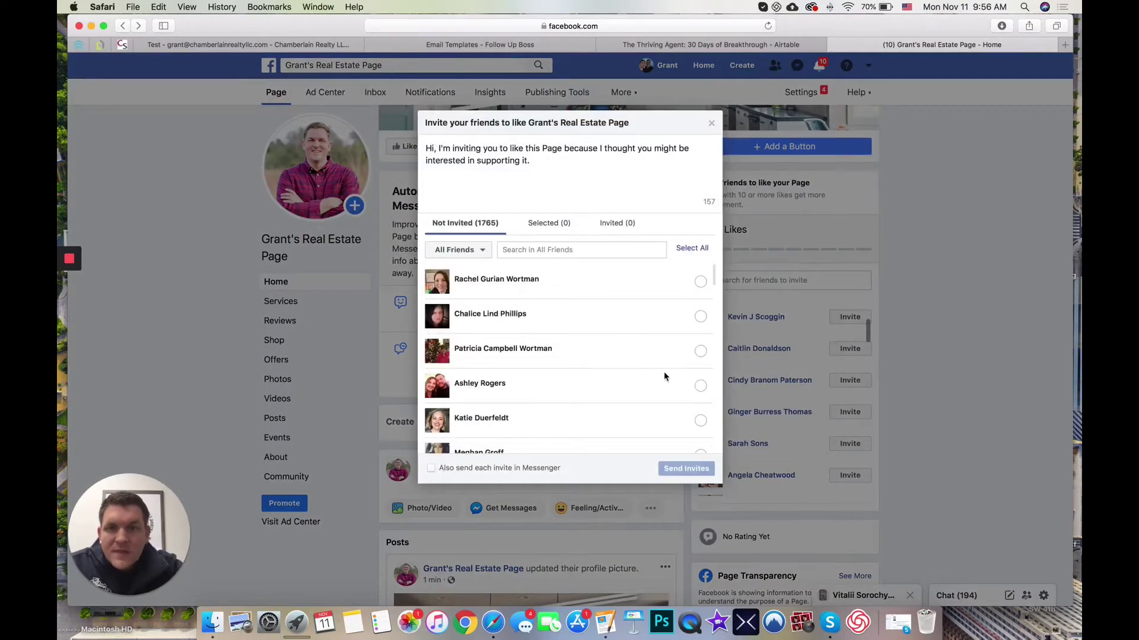
scroll(543, 342, down, 1)
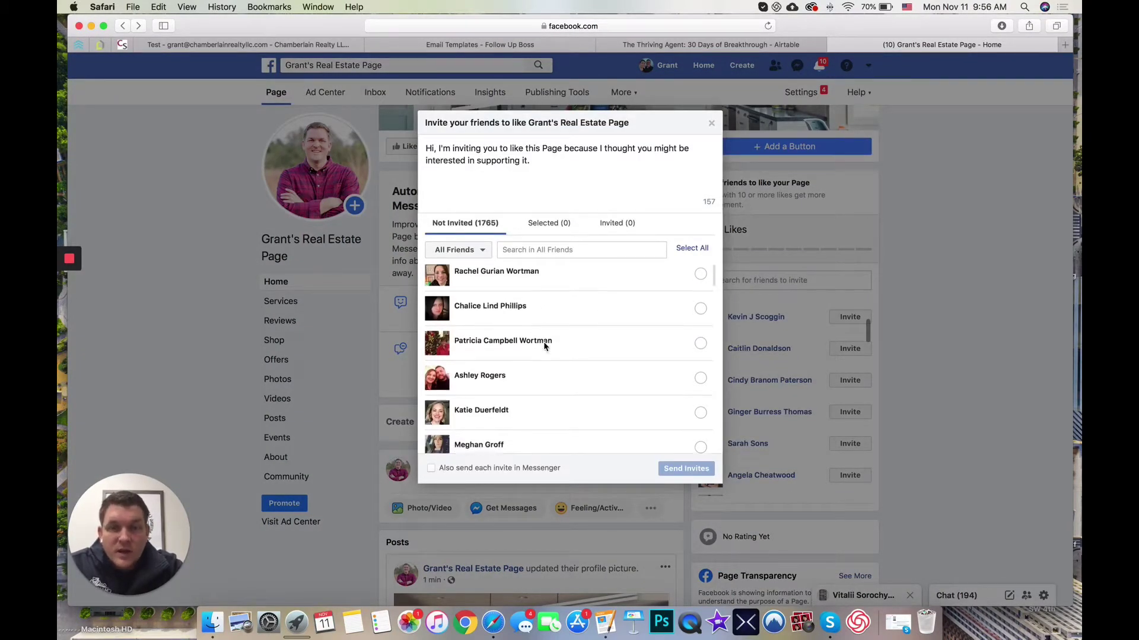
scroll(543, 341, down, 3)
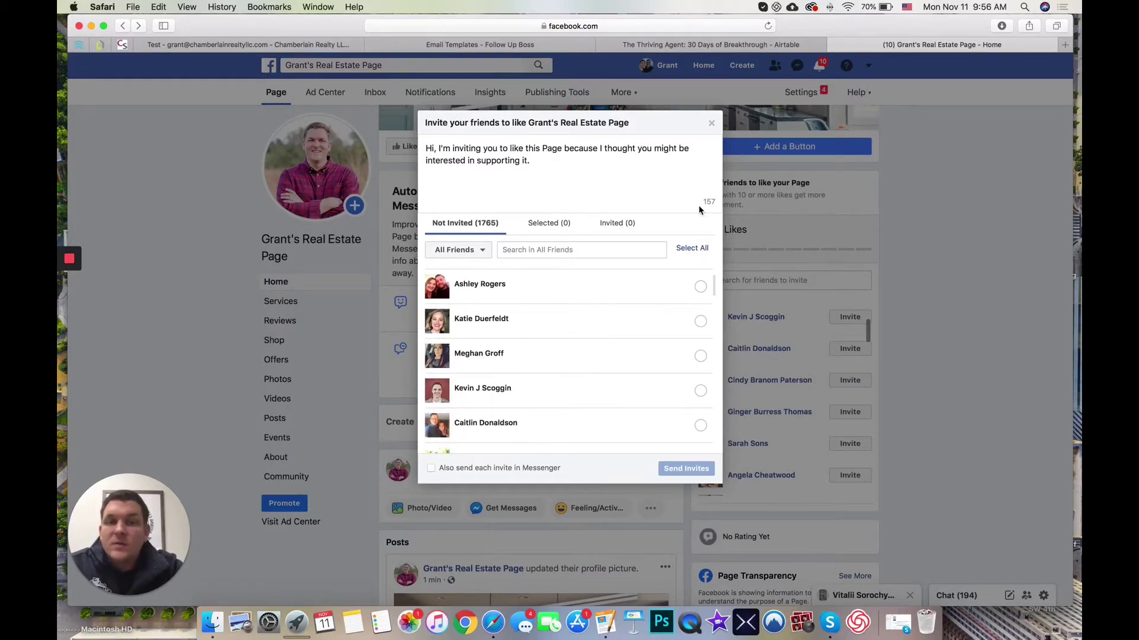
click(711, 123)
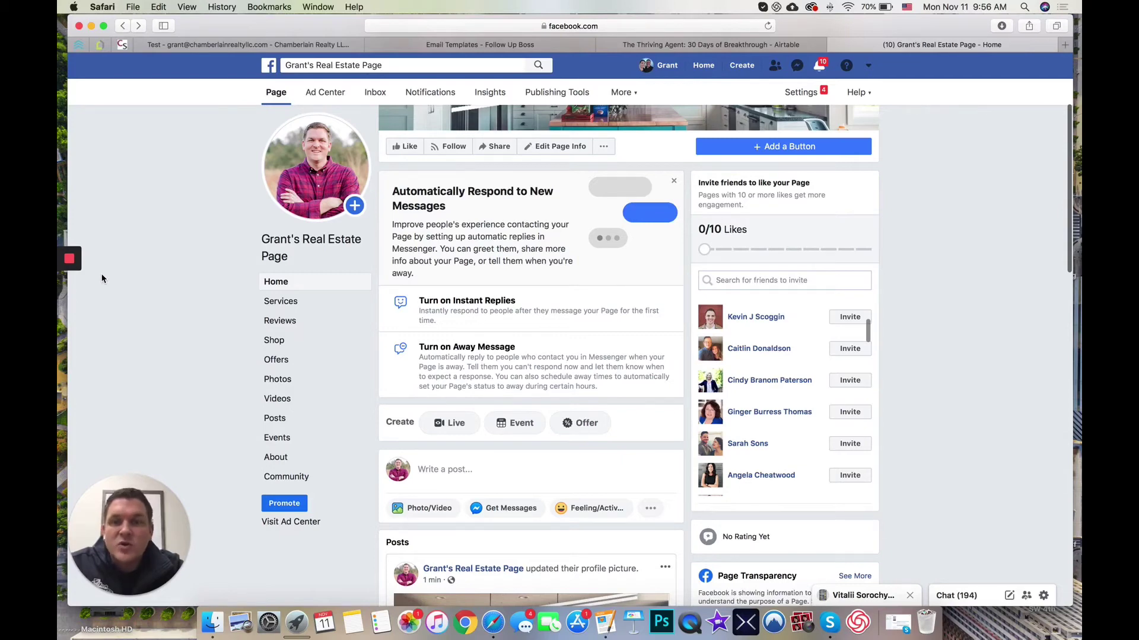
scroll(131, 277, up, 5)
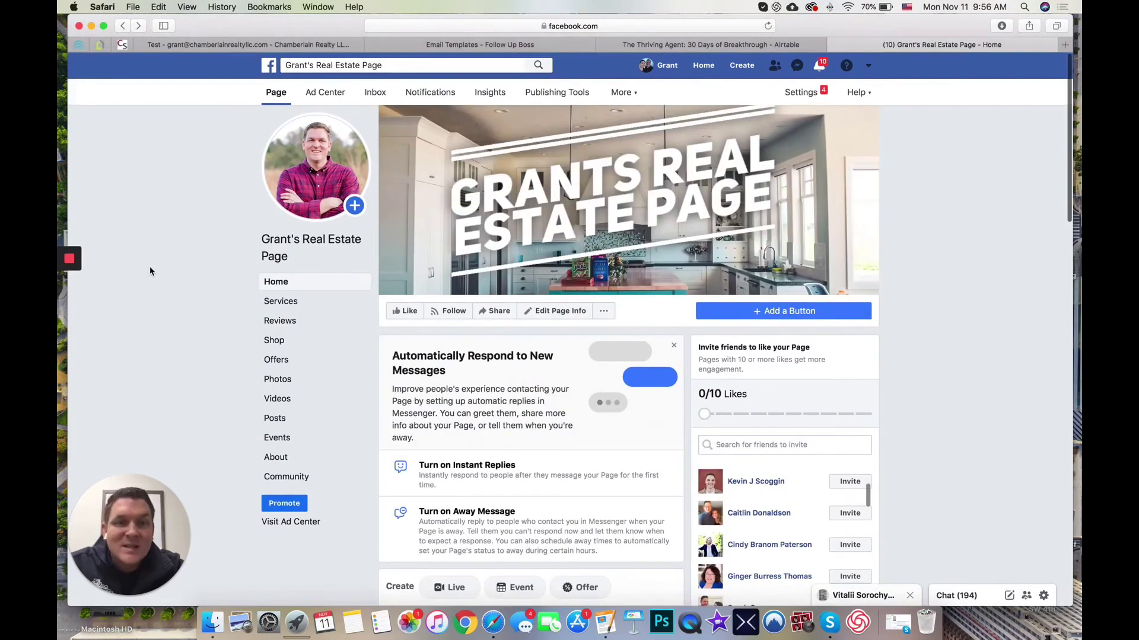